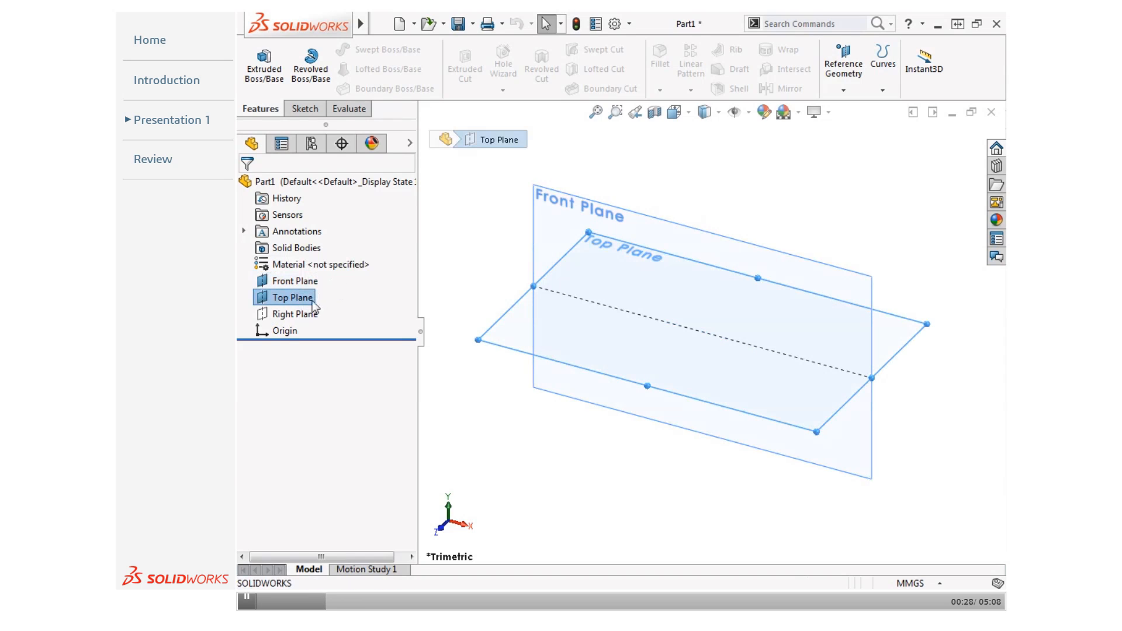
# - Show the Right Plane along with the other two reference planes, and slightly enlarge the Front Plane from one corner
pyautogui.click(316, 314)
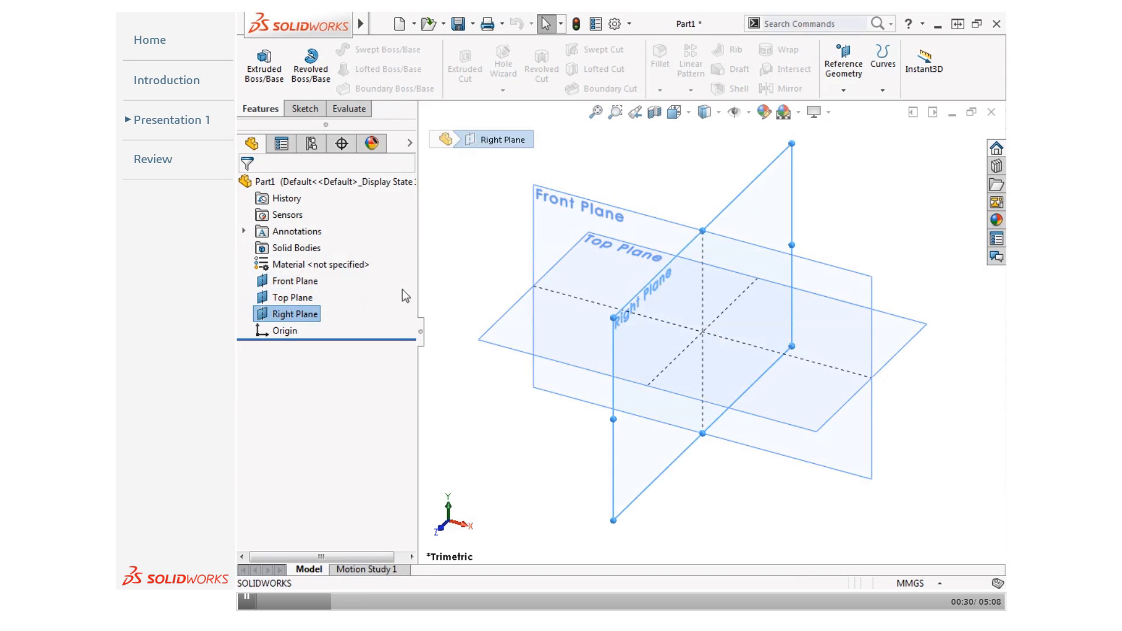
pyautogui.click(464, 250)
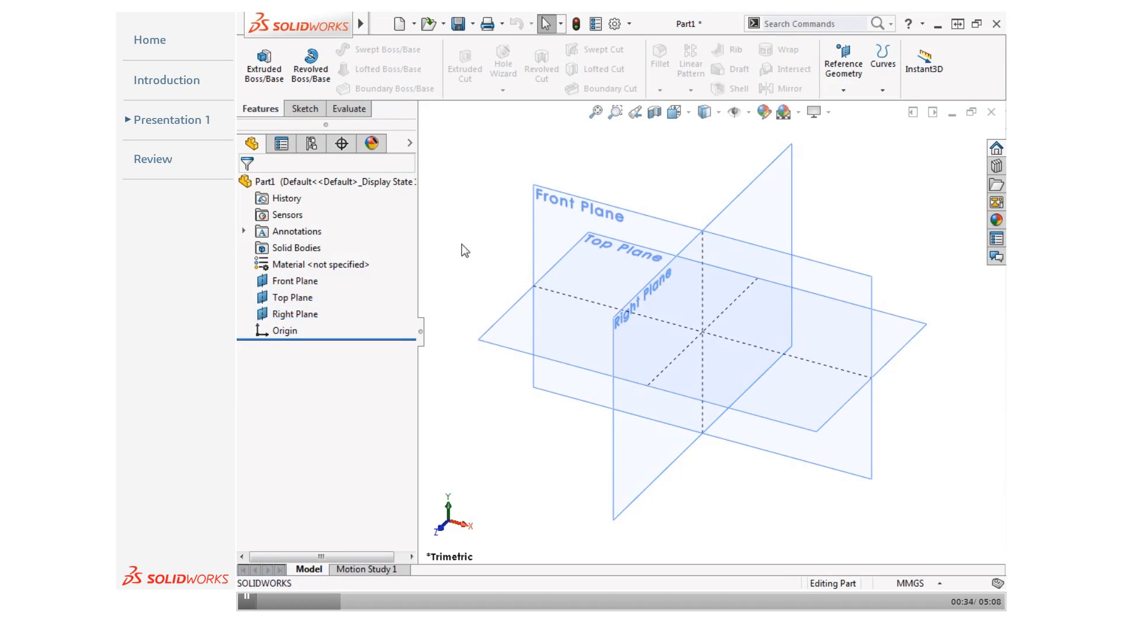
pyautogui.click(543, 225)
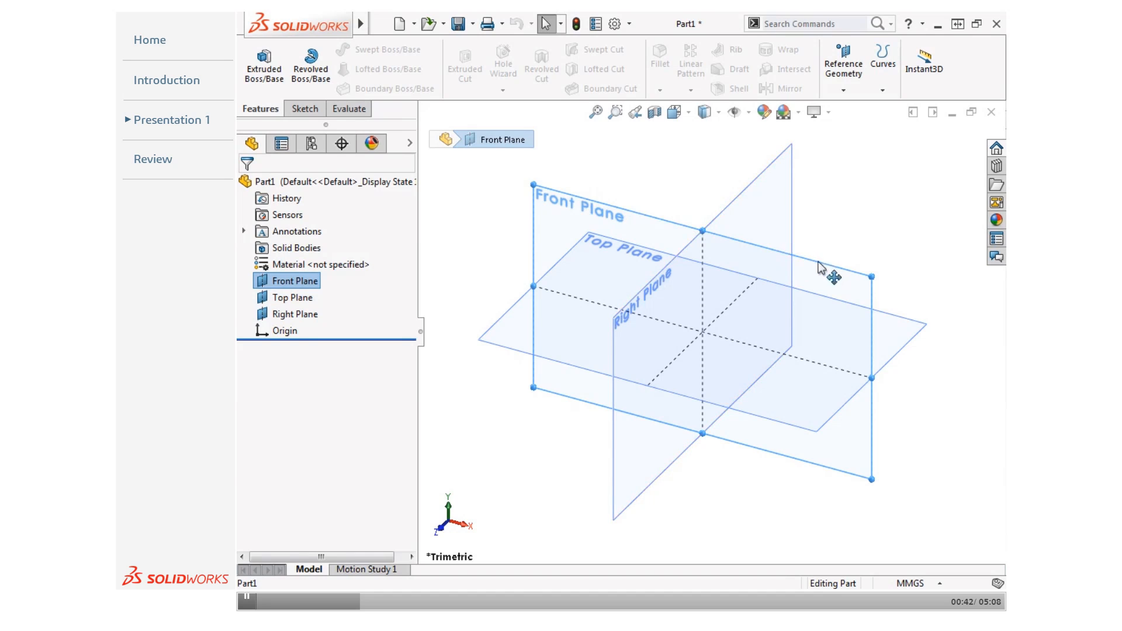
pyautogui.moveTo(870, 274)
pyautogui.mouseDown()
pyautogui.moveTo(957, 182)
pyautogui.moveTo(895, 178)
pyautogui.moveTo(739, 219)
pyautogui.moveTo(871, 277)
pyautogui.mouseUp()
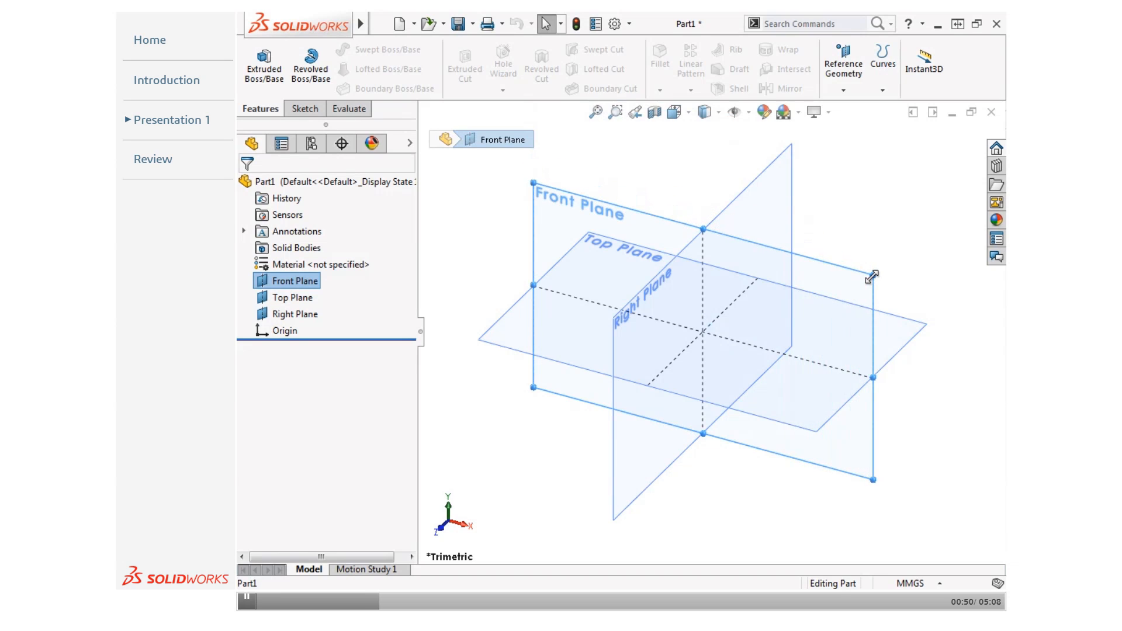
pyautogui.moveTo(871, 277); pyautogui.dragTo(873, 275)
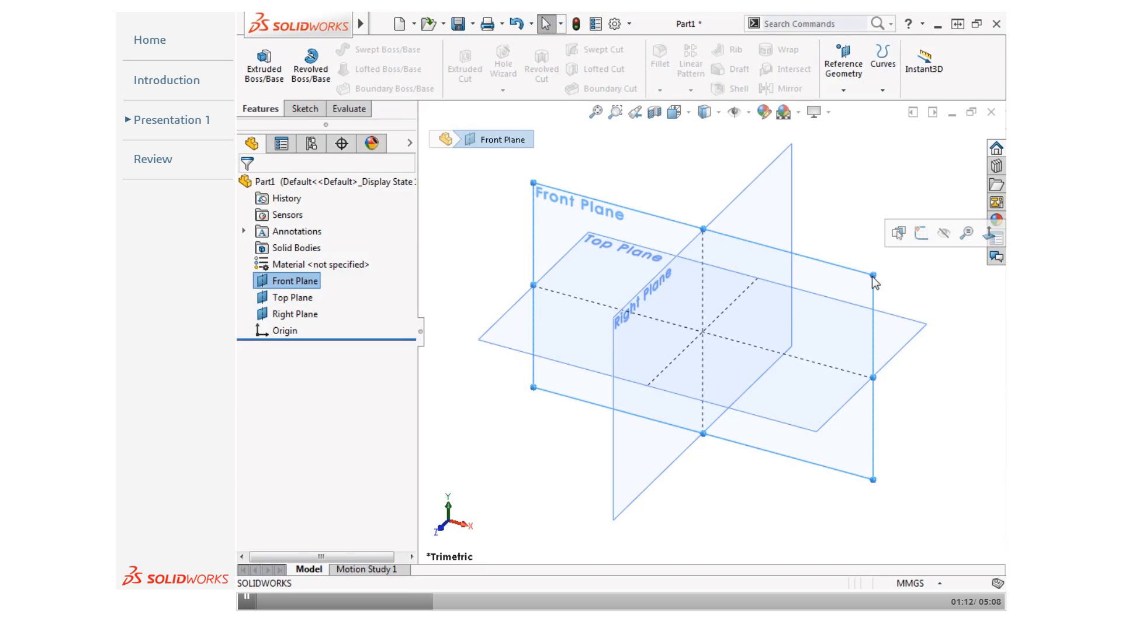
# - Sketch a circle with a radius of about 29.2 mm centred on the origin on the Front Plane, and close the sketch
pyautogui.moveTo(362, 24)
pyautogui.click(414, 25)
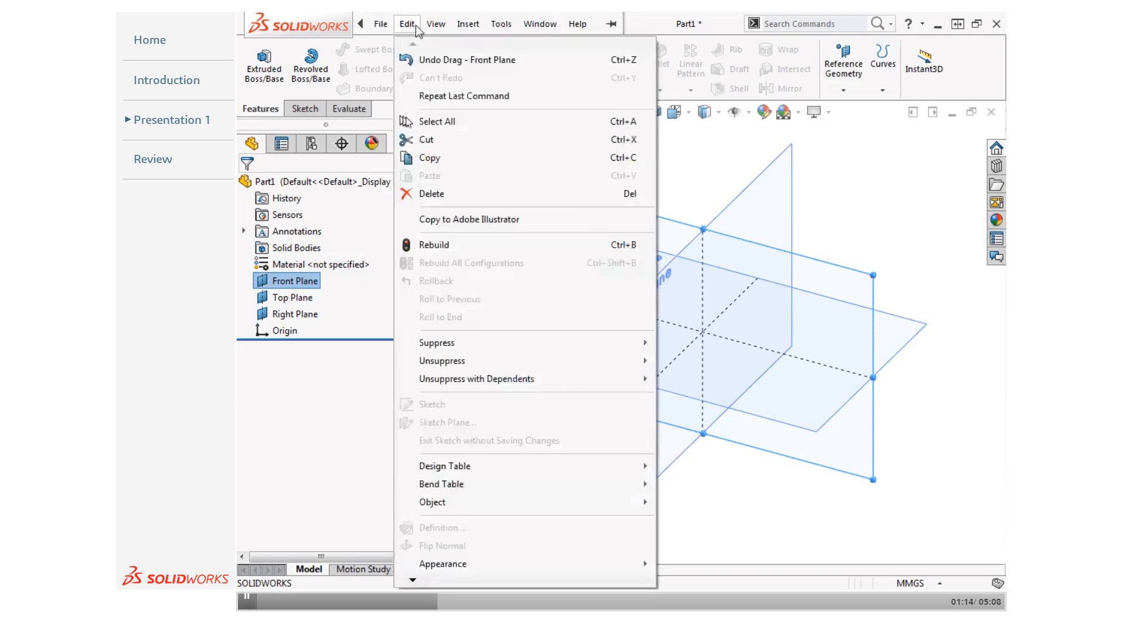
pyautogui.moveTo(467, 27)
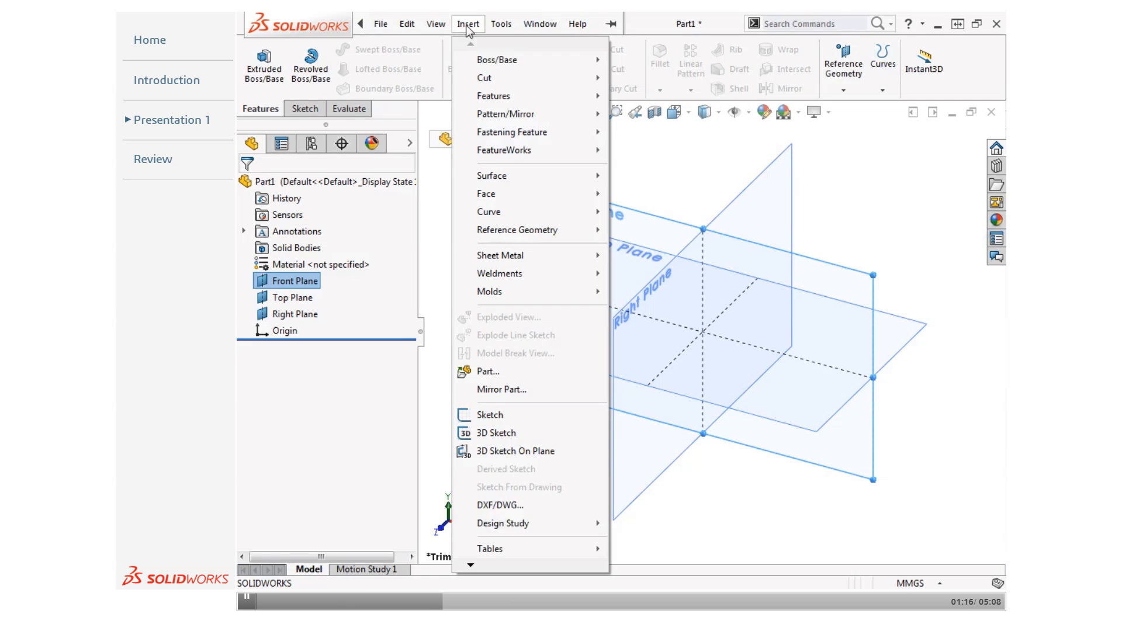
pyautogui.click(540, 416)
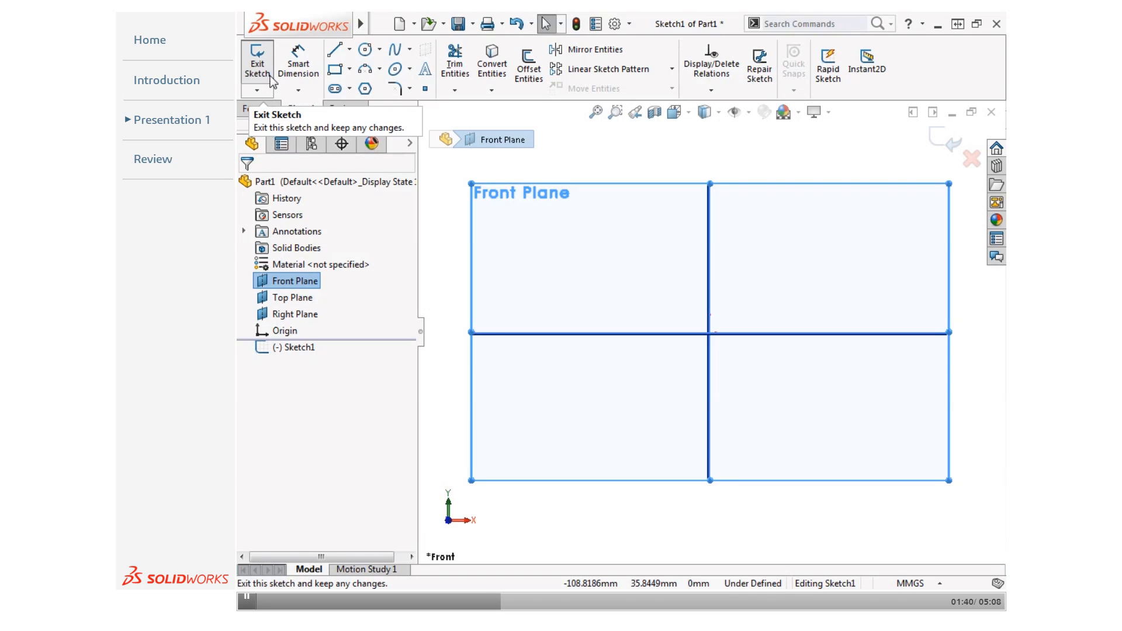
pyautogui.click(364, 52)
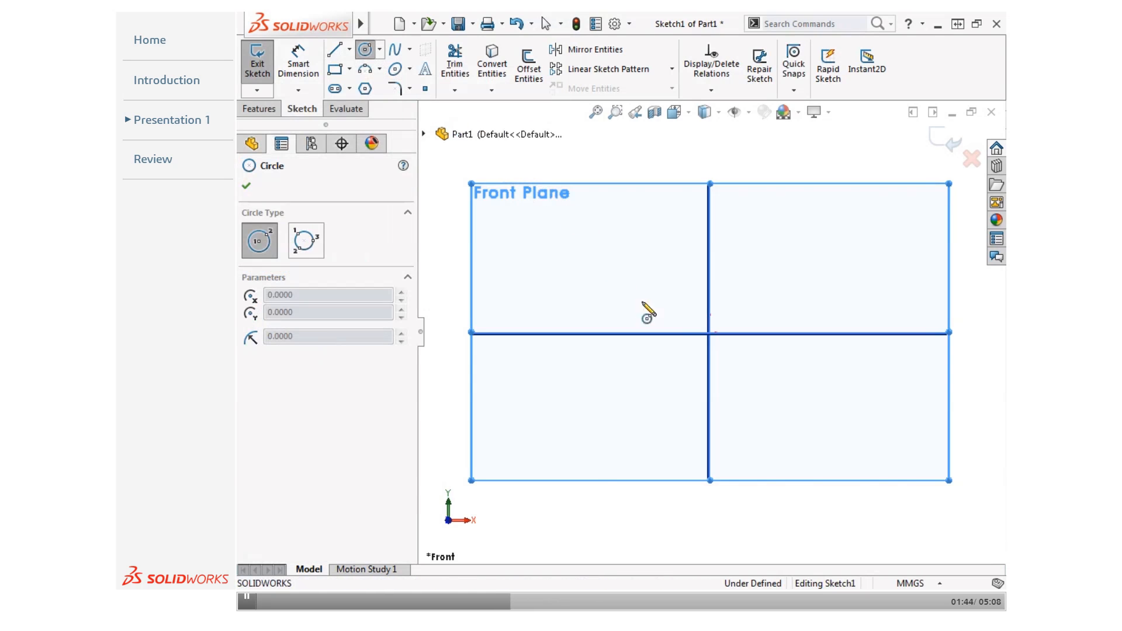
pyautogui.click(710, 333)
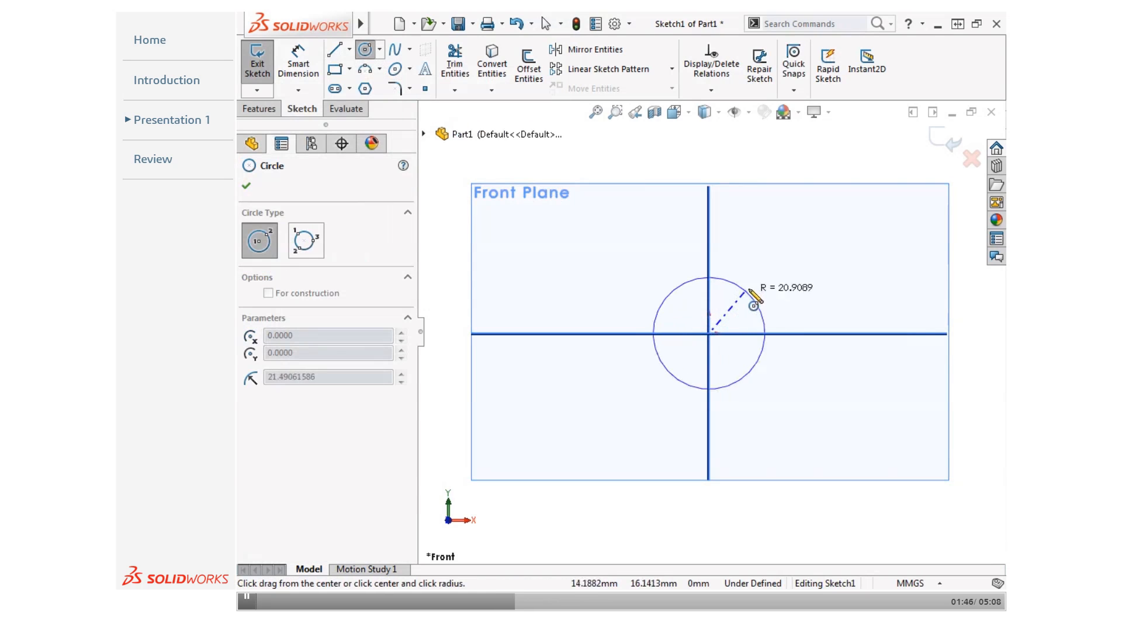
pyautogui.click(766, 280)
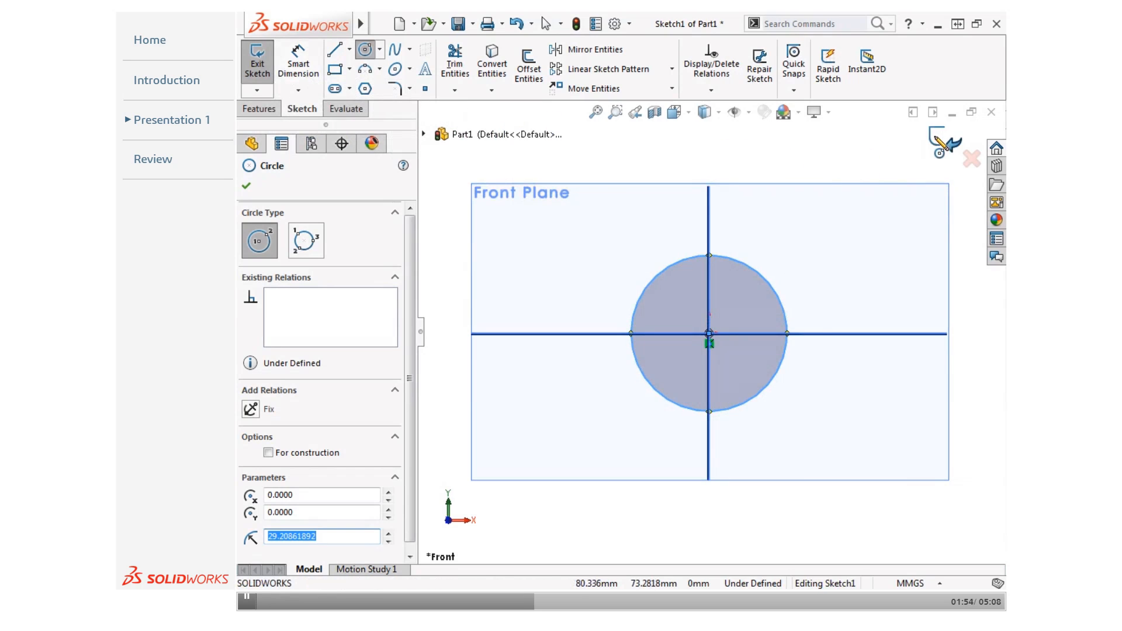
pyautogui.click(942, 142)
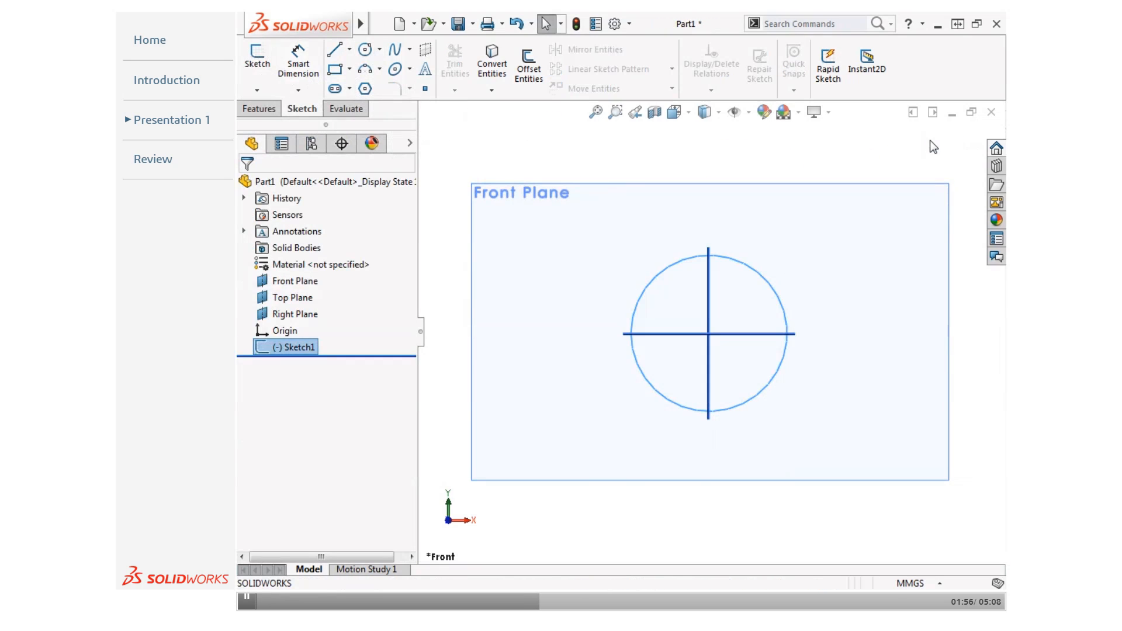
# - Sketch a center rectangle about 45 by 43 mm around the origin on the Top Plane, and close the sketch
pyautogui.click(690, 119)
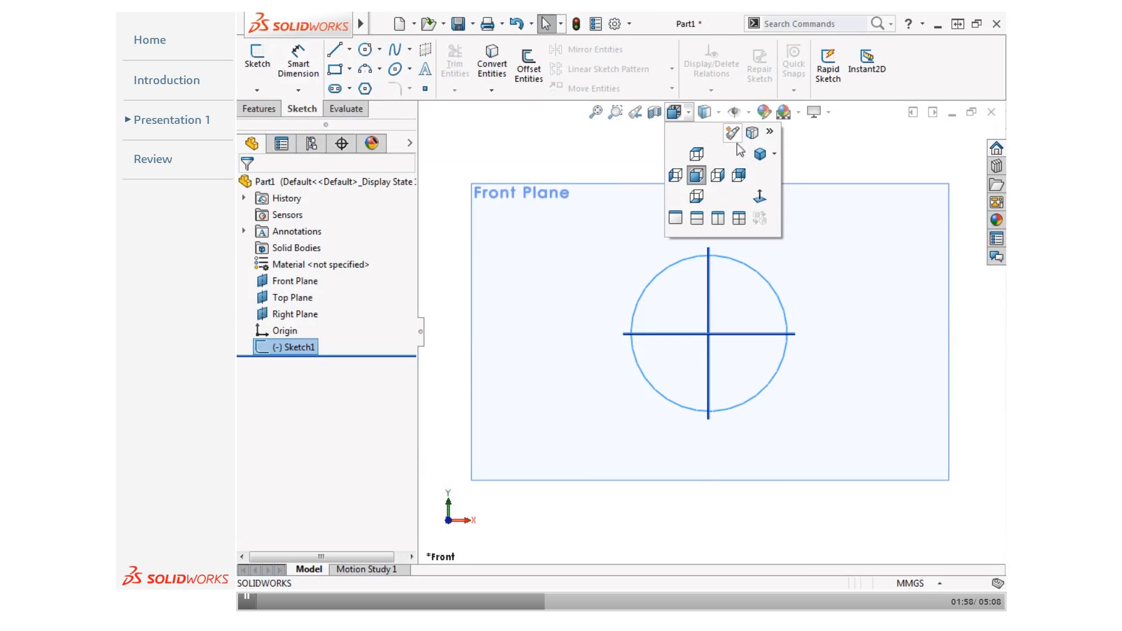
pyautogui.click(760, 153)
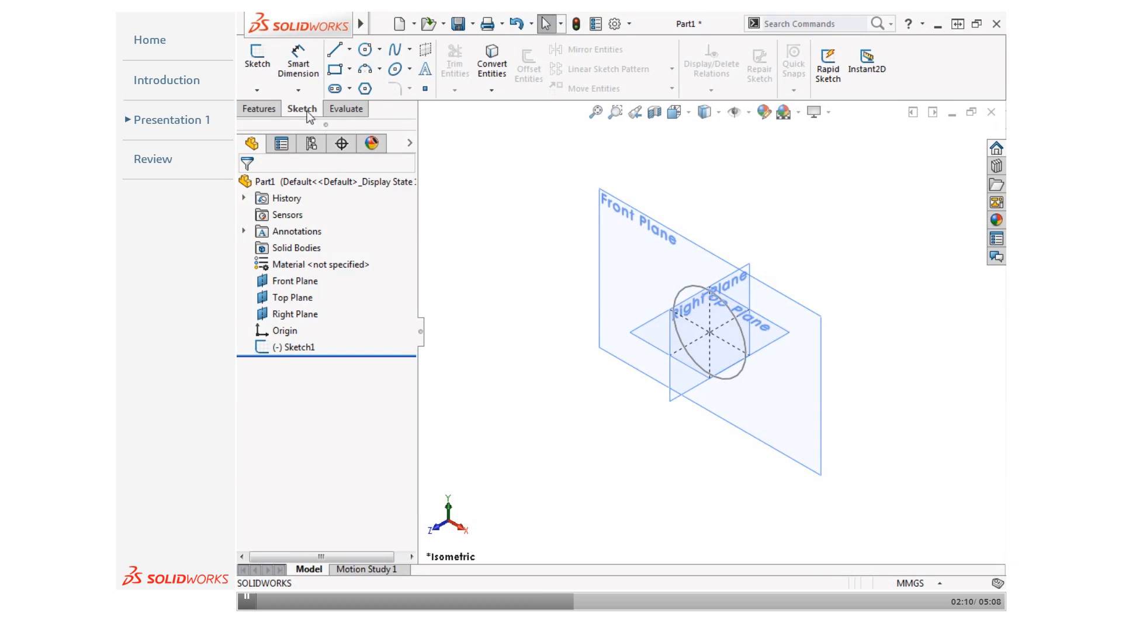
pyautogui.click(258, 69)
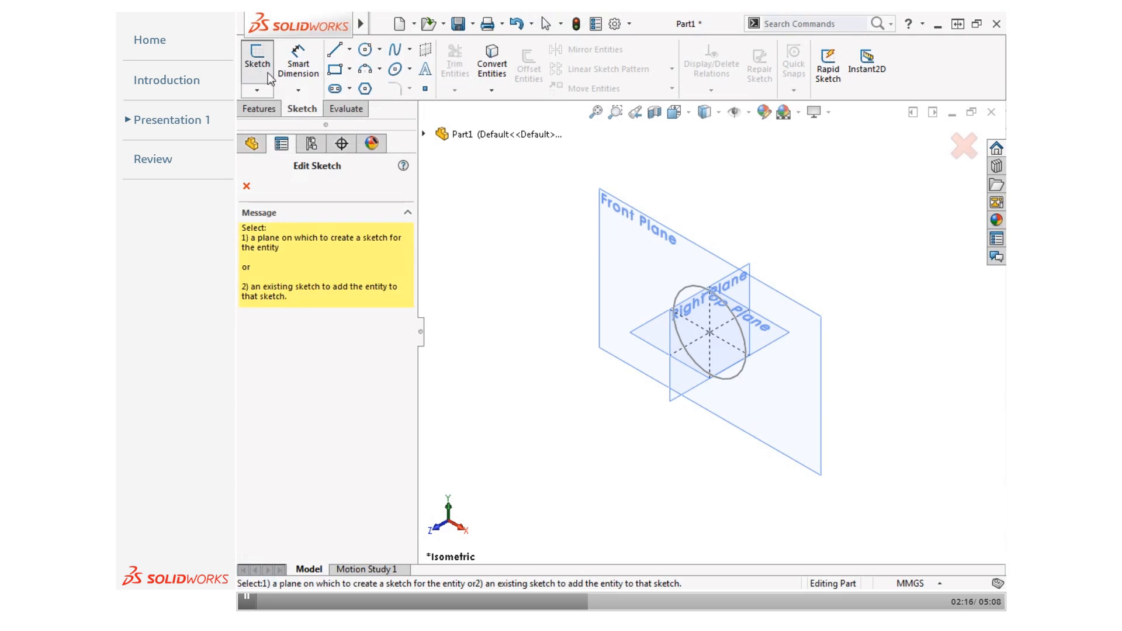
pyautogui.click(664, 342)
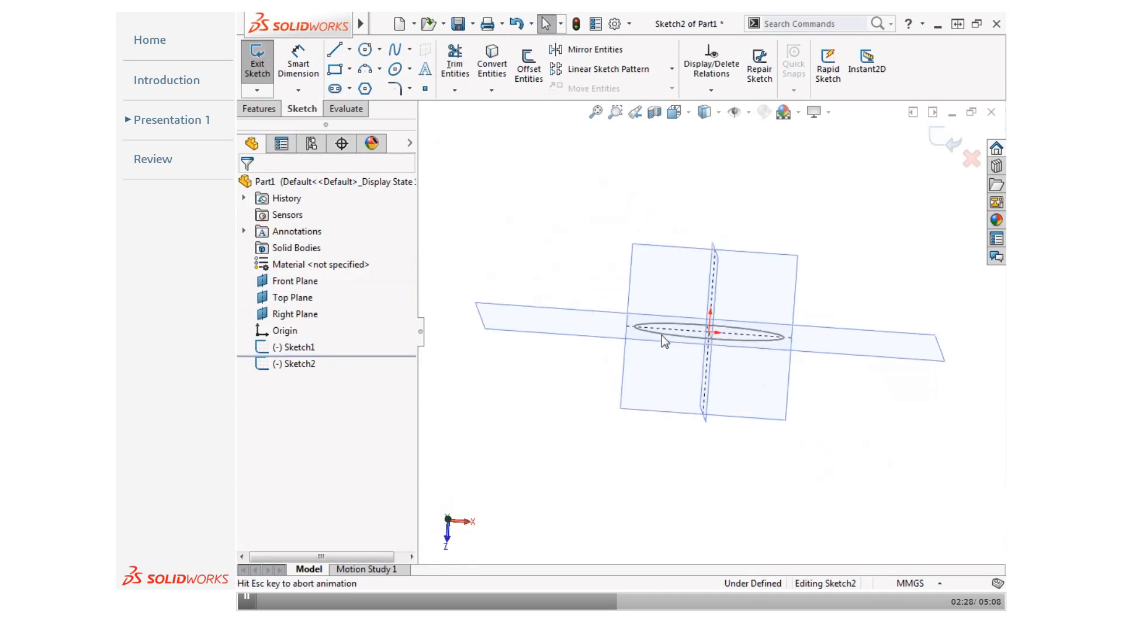
pyautogui.click(350, 70)
pyautogui.click(358, 107)
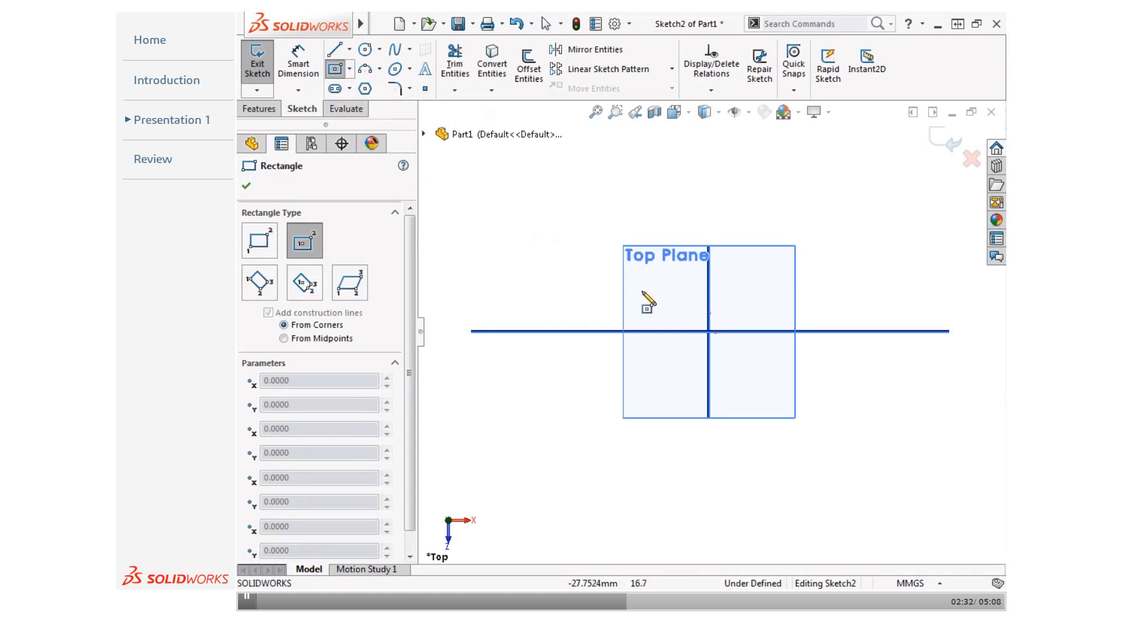
pyautogui.click(709, 332)
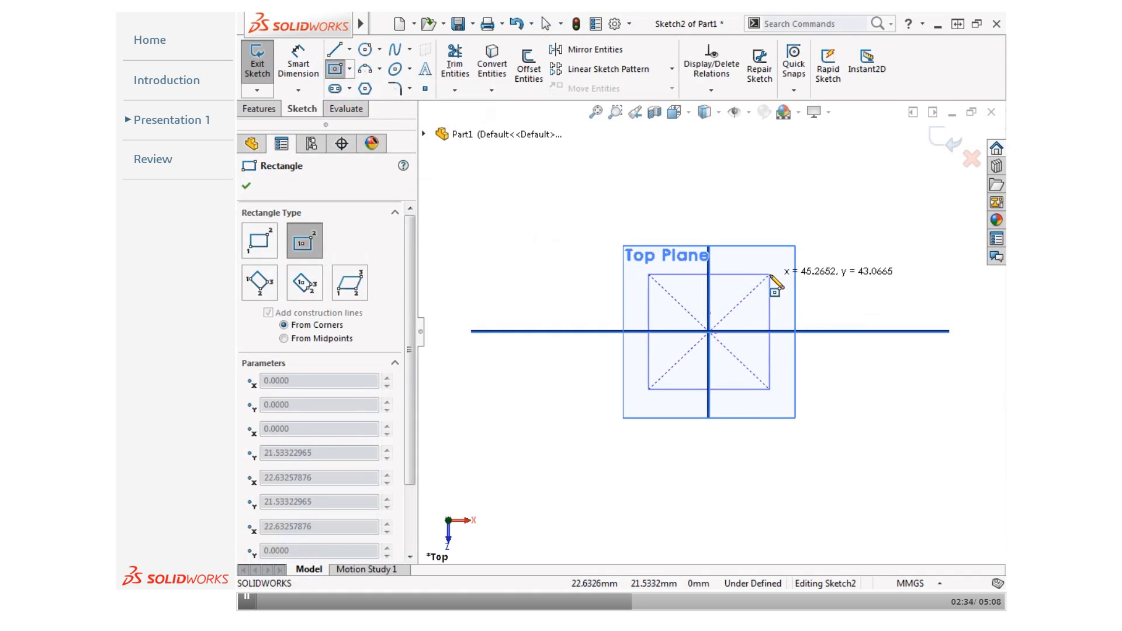
pyautogui.click(770, 274)
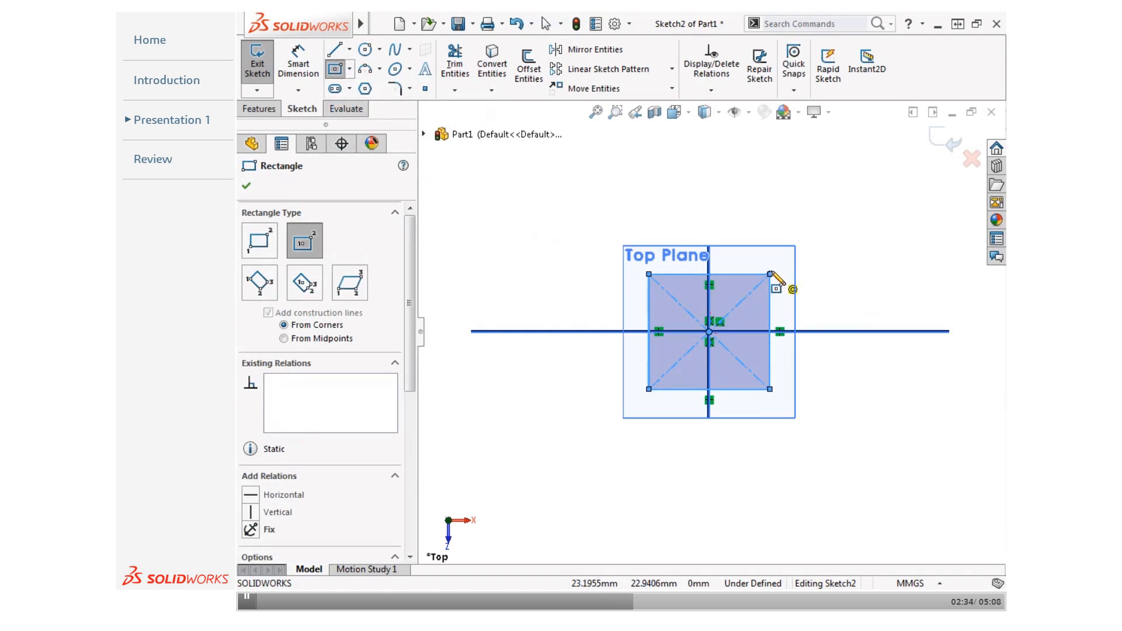
pyautogui.click(944, 145)
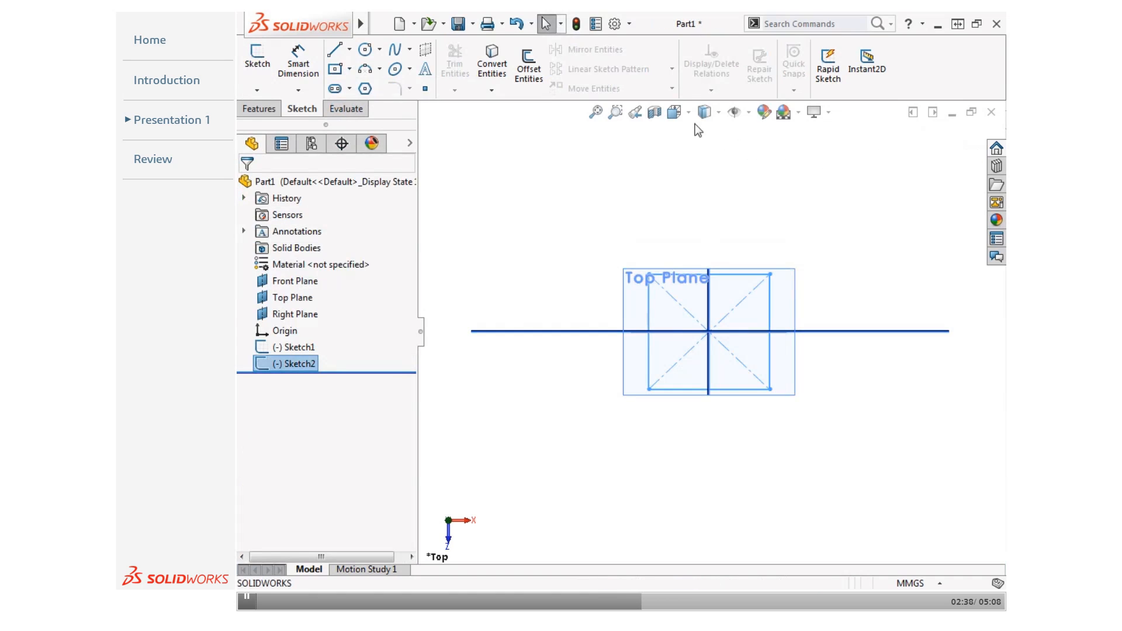
# - Examine the two sketches in isometric, rotated, front, top and right views, and return to the isometric view
pyautogui.click(674, 111)
pyautogui.click(758, 154)
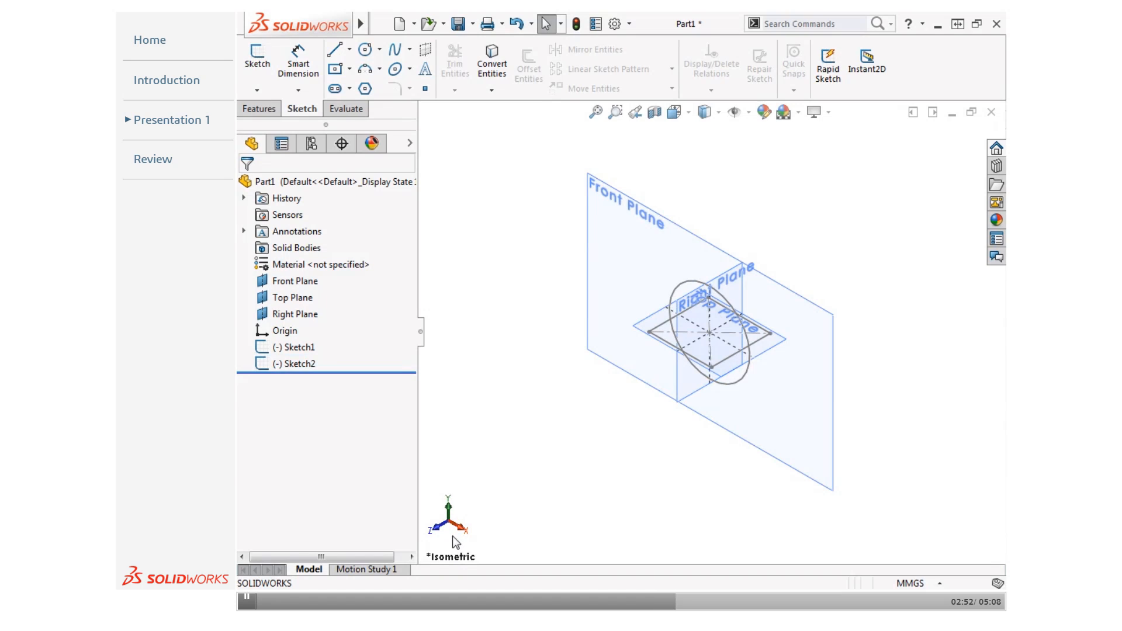
pyautogui.moveTo(453, 535); pyautogui.dragTo(471, 462, button='middle')
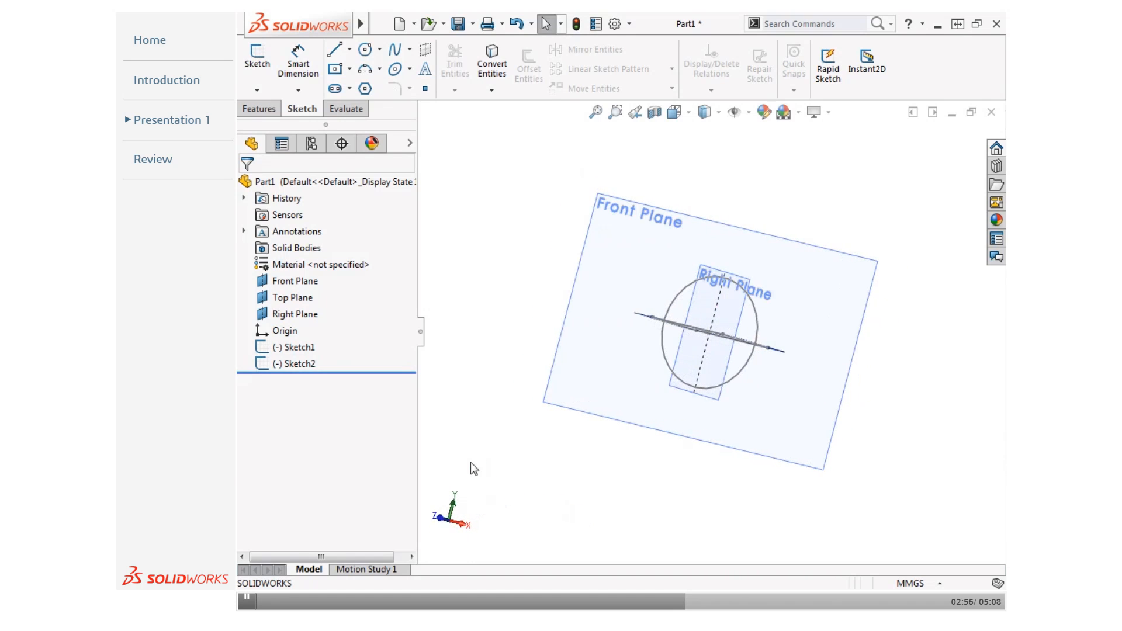
pyautogui.click(441, 517)
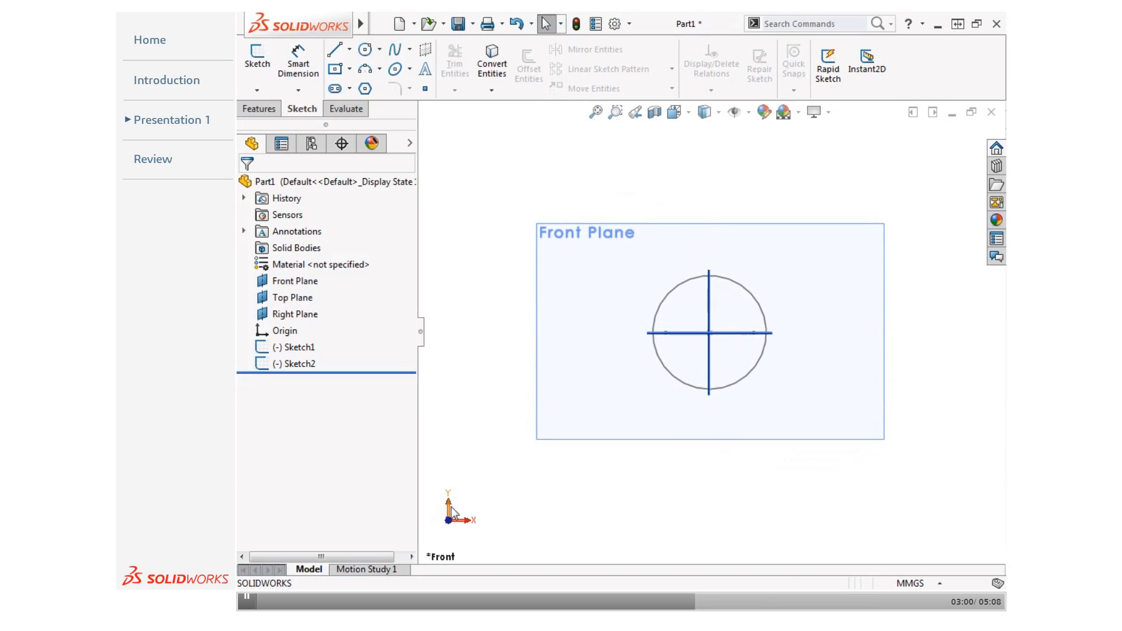
pyautogui.click(451, 507)
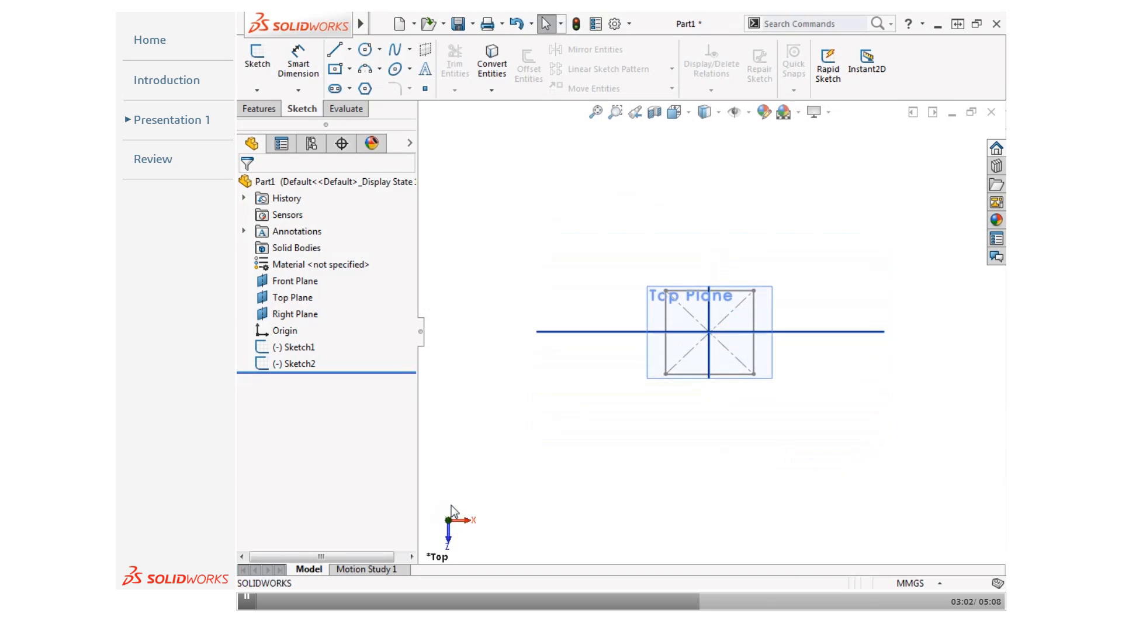
pyautogui.click(464, 521)
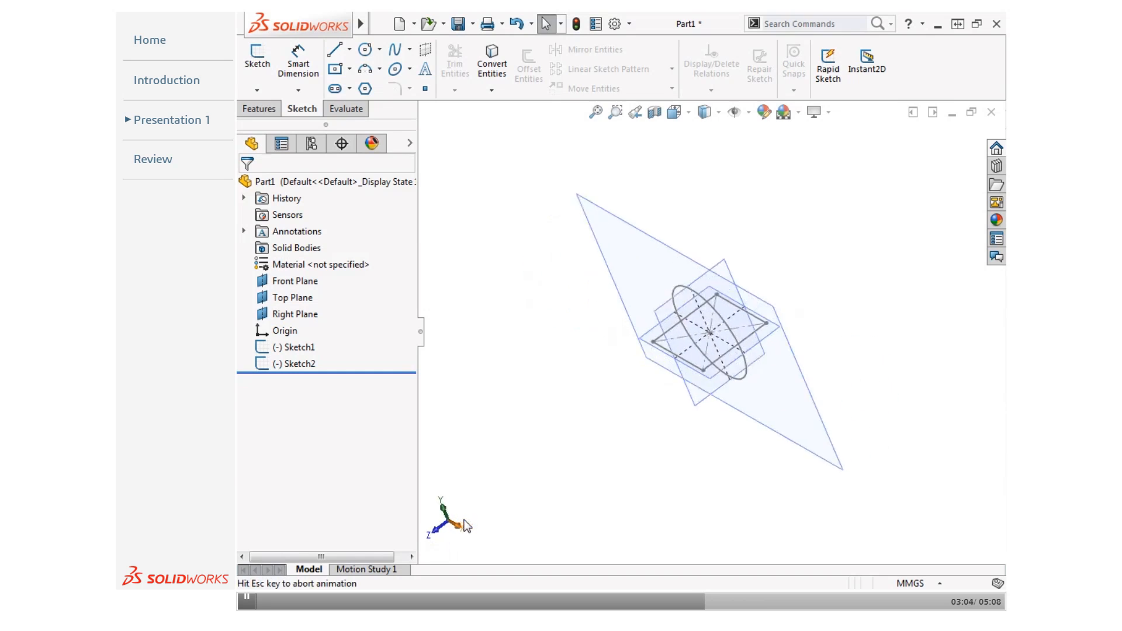
pyautogui.hotkey('ctrl', '7')
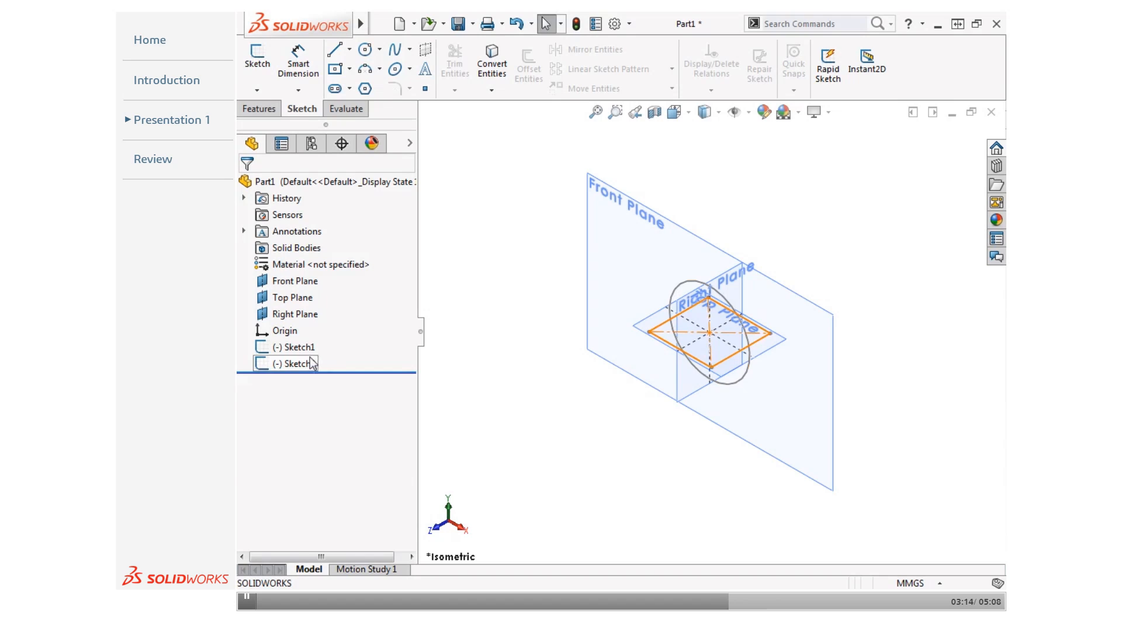
# - Hide both the circle sketch and the rectangle sketch
pyautogui.click(304, 349)
pyautogui.keyDown('ctrl'); pyautogui.click(305, 363); pyautogui.keyUp('ctrl')
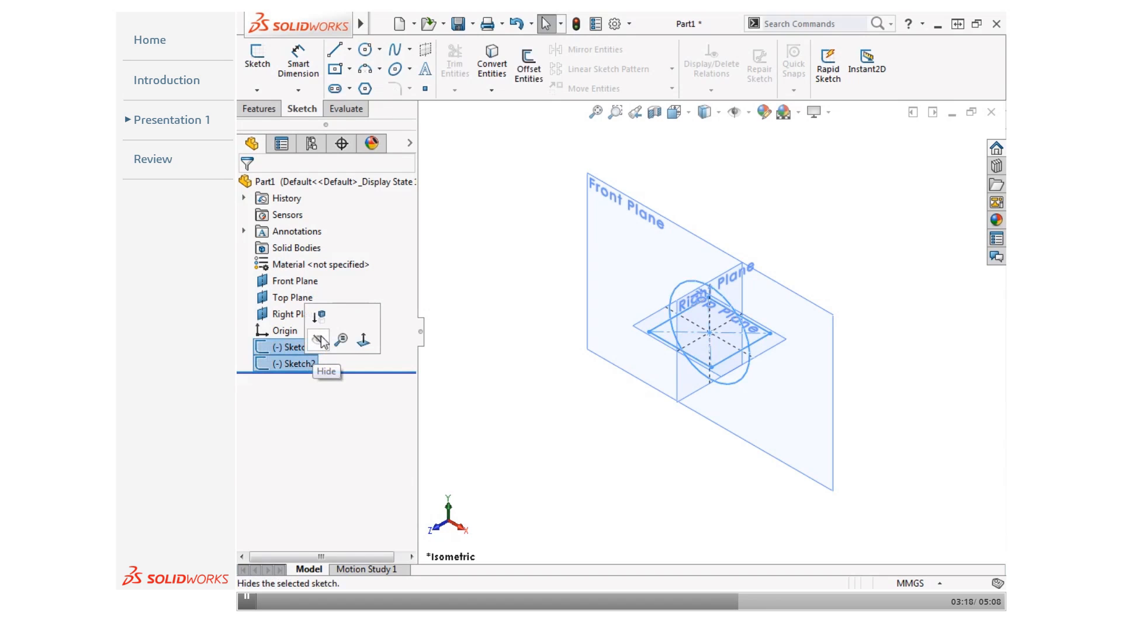
pyautogui.click(321, 341)
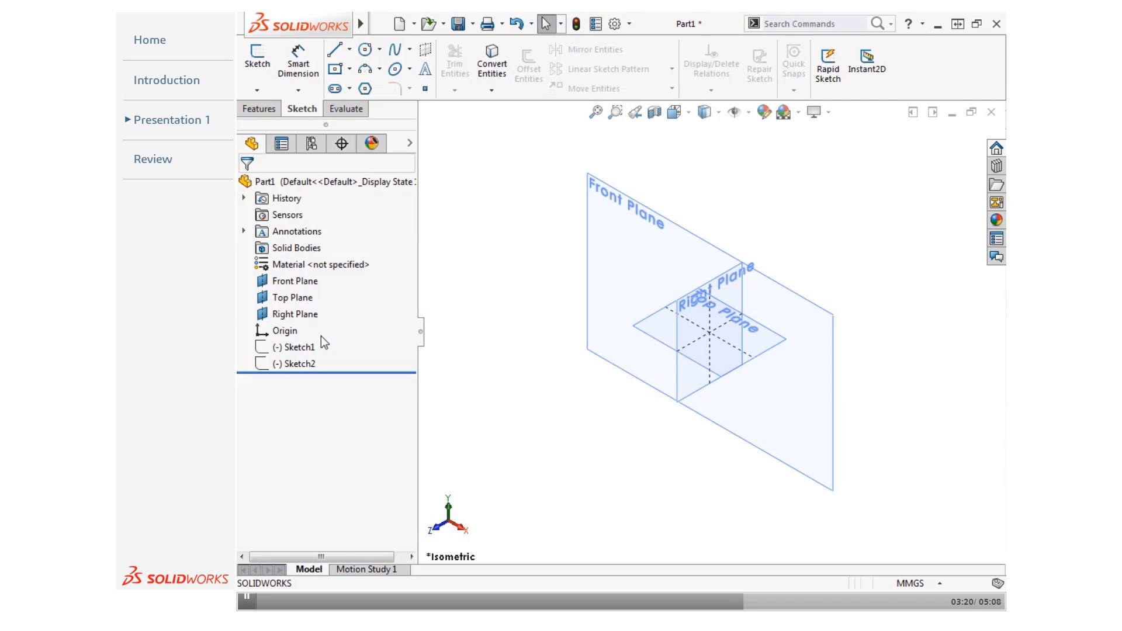
# - Sketch an irregular closed six-line profile on the Front Plane, starting and ending at the origin, with the closing side about 40 mm long
pyautogui.click(607, 249)
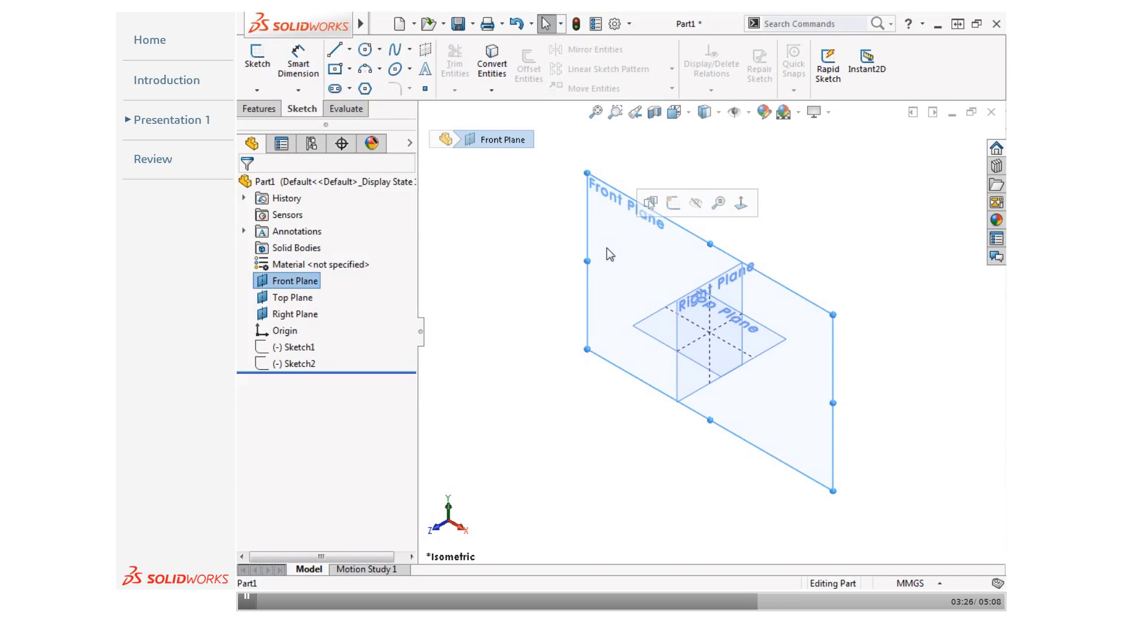
pyautogui.click(673, 203)
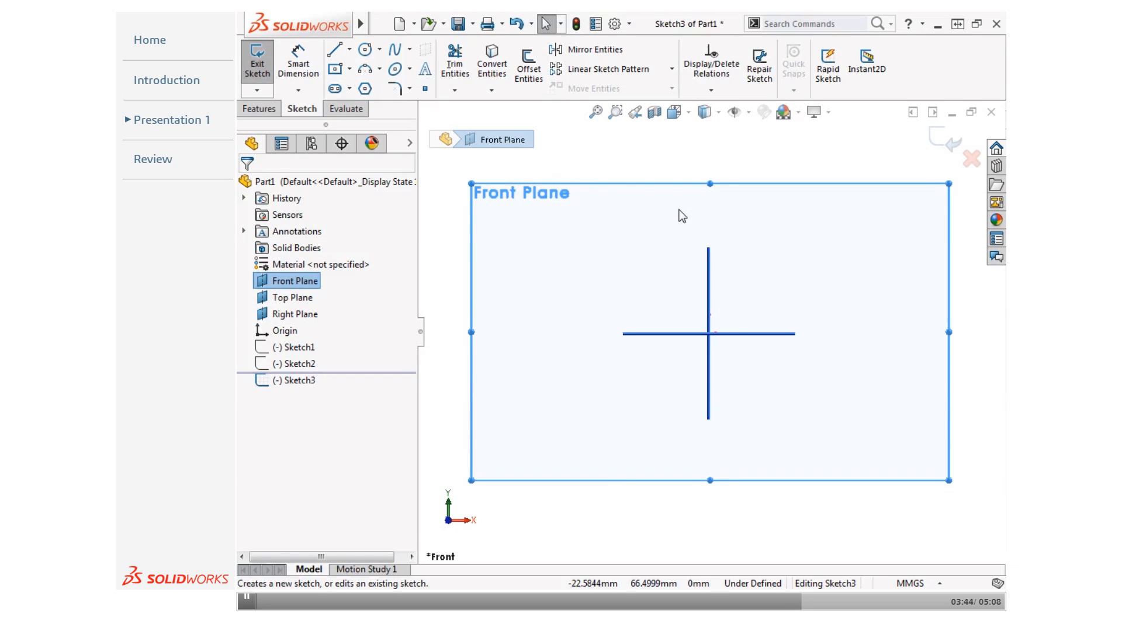
pyautogui.click(335, 49)
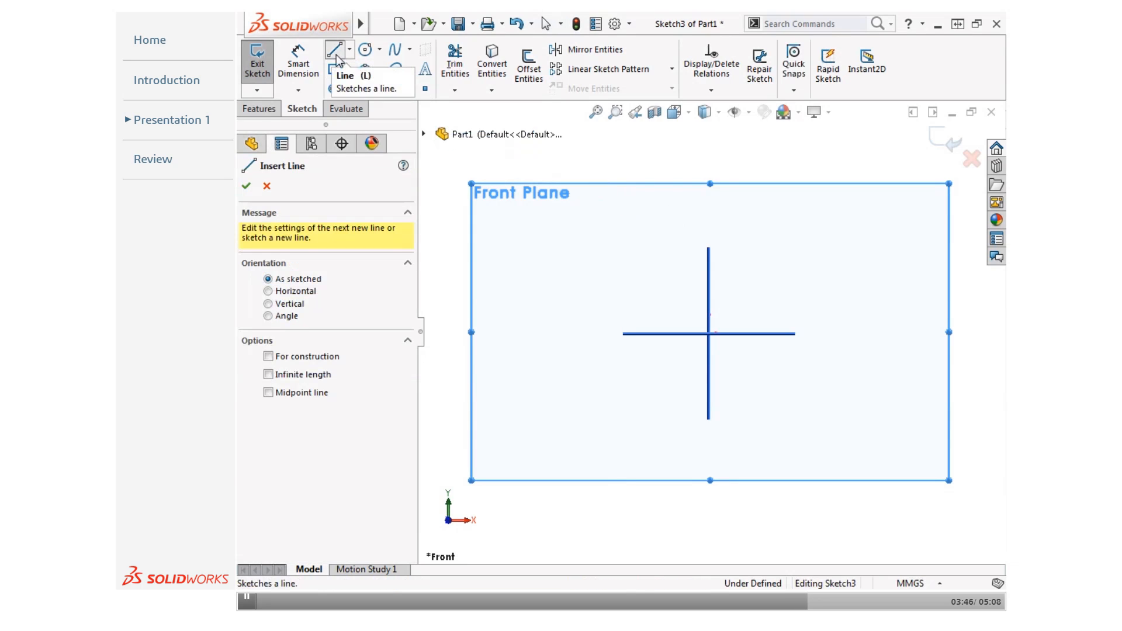
pyautogui.click(712, 333)
pyautogui.click(650, 256)
pyautogui.click(741, 203)
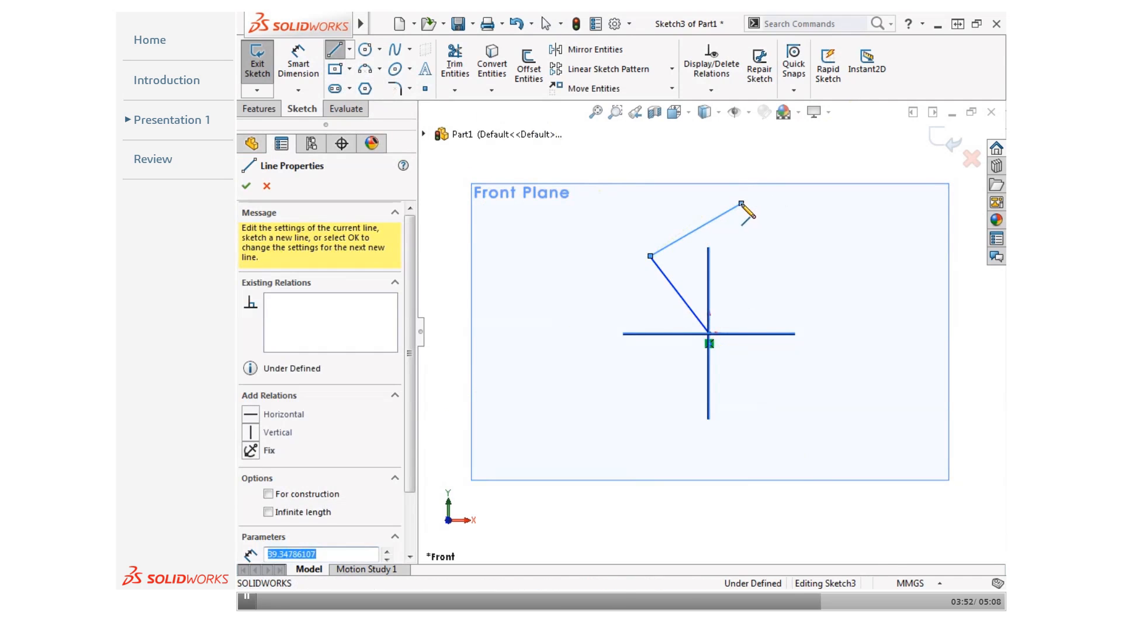
pyautogui.click(831, 377)
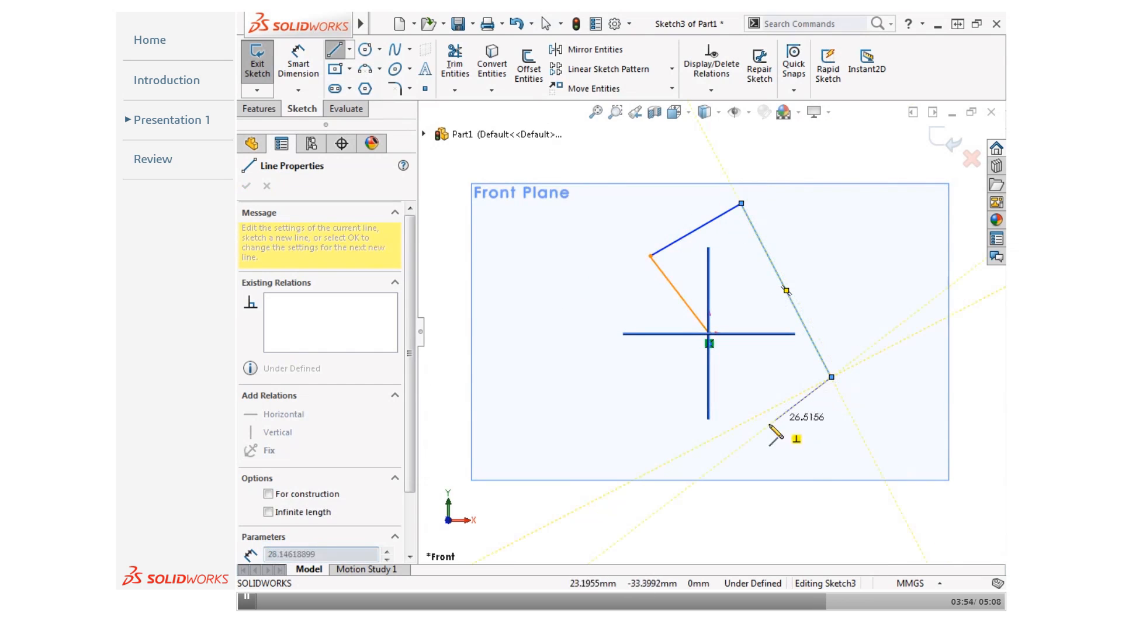
pyautogui.click(741, 434)
pyautogui.click(643, 416)
pyautogui.click(710, 334)
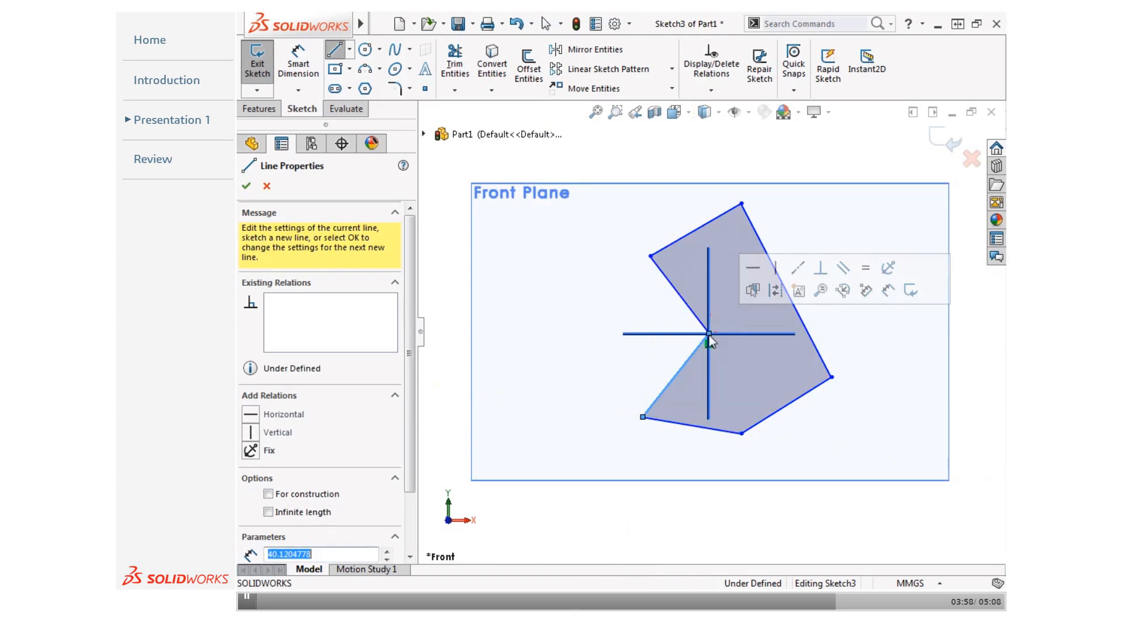
# - Extrude the closed profile as a solid boss with a blind depth of 10 mm
pyautogui.click(266, 109)
pyautogui.click(269, 78)
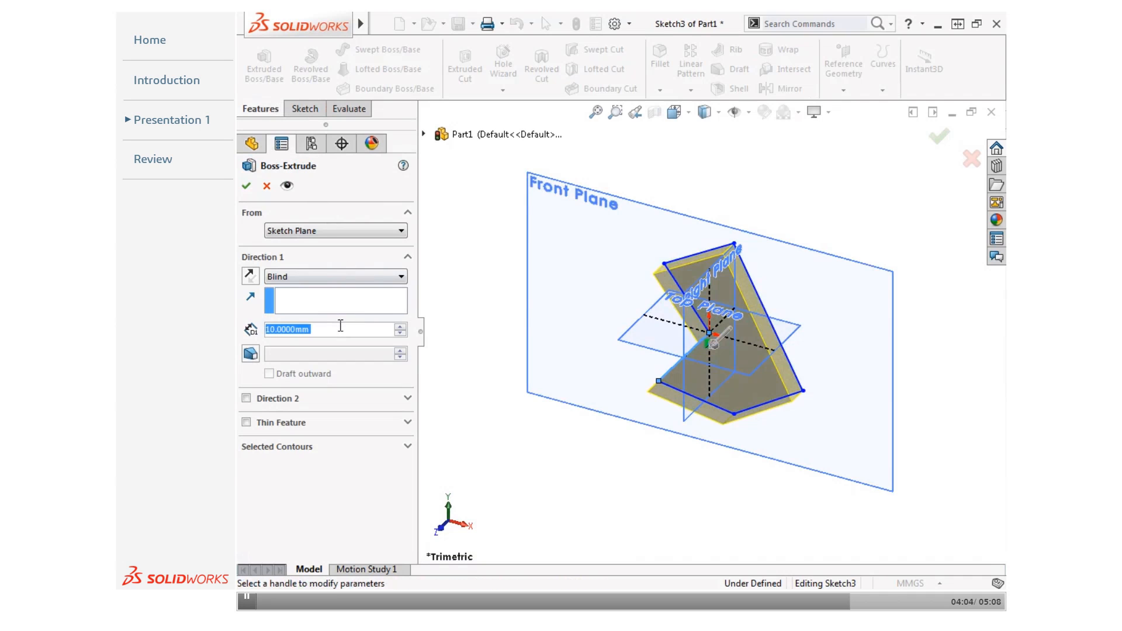
pyautogui.click(246, 186)
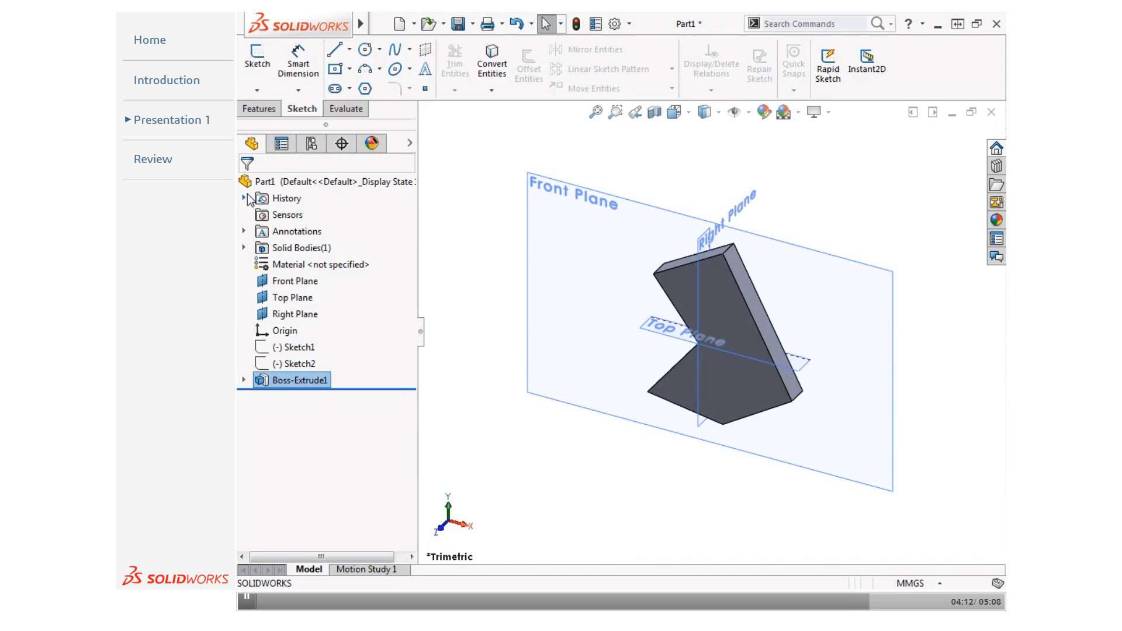
# - Hide the Front, Top and Right planes together
pyautogui.click(281, 281)
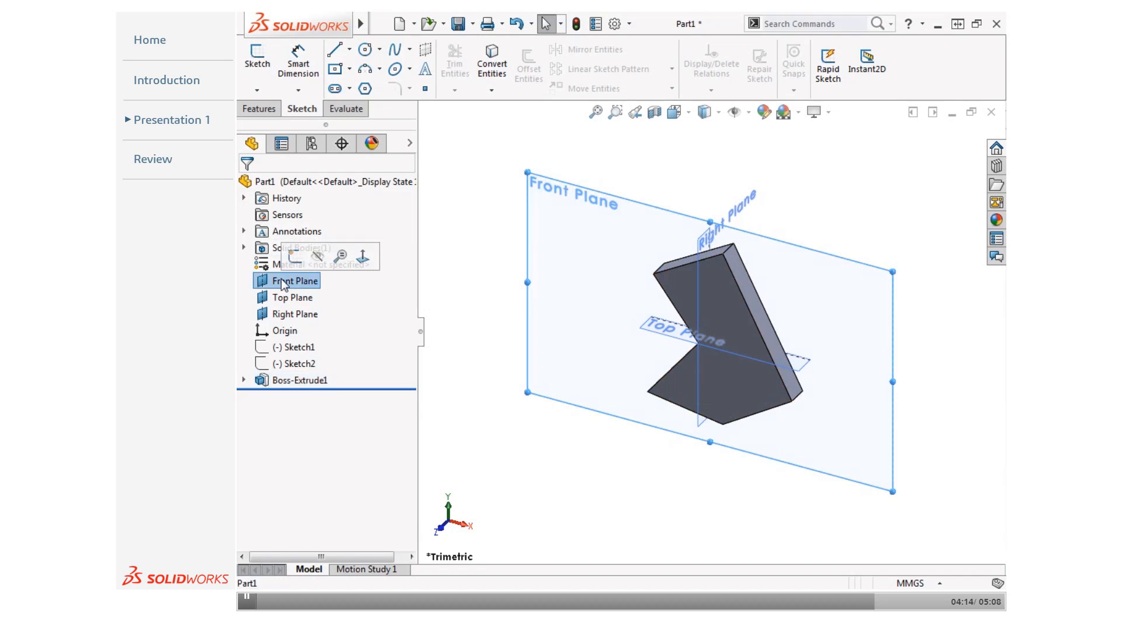
pyautogui.keyDown('ctrl'); pyautogui.click(286, 298); pyautogui.keyUp('ctrl')
pyautogui.keyDown('ctrl'); pyautogui.click(290, 314); pyautogui.keyUp('ctrl')
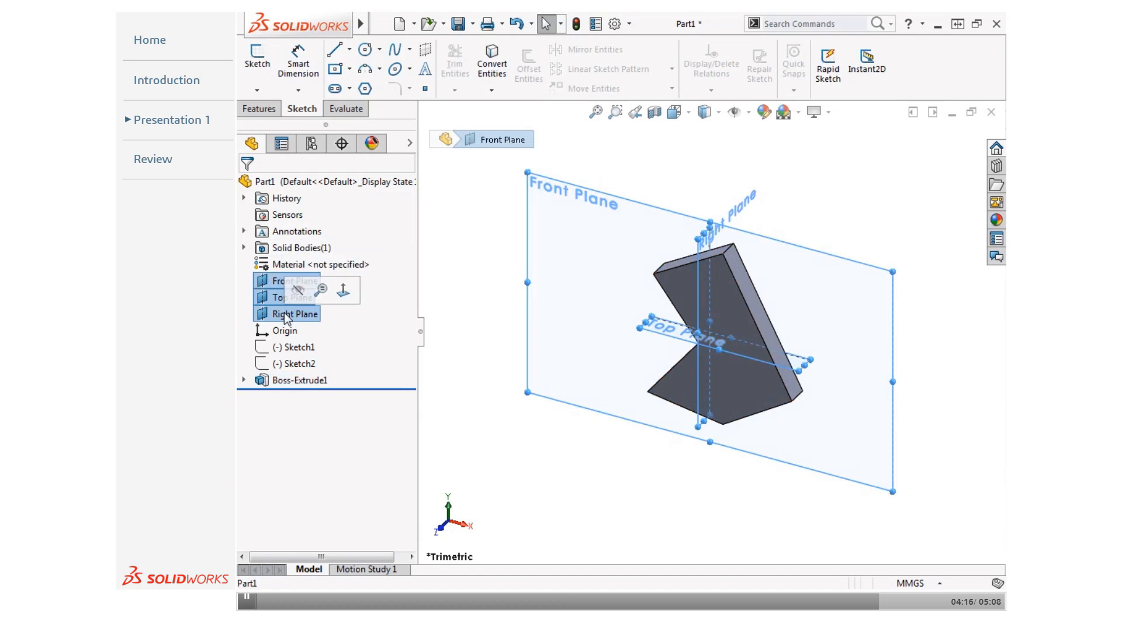
pyautogui.click(293, 297)
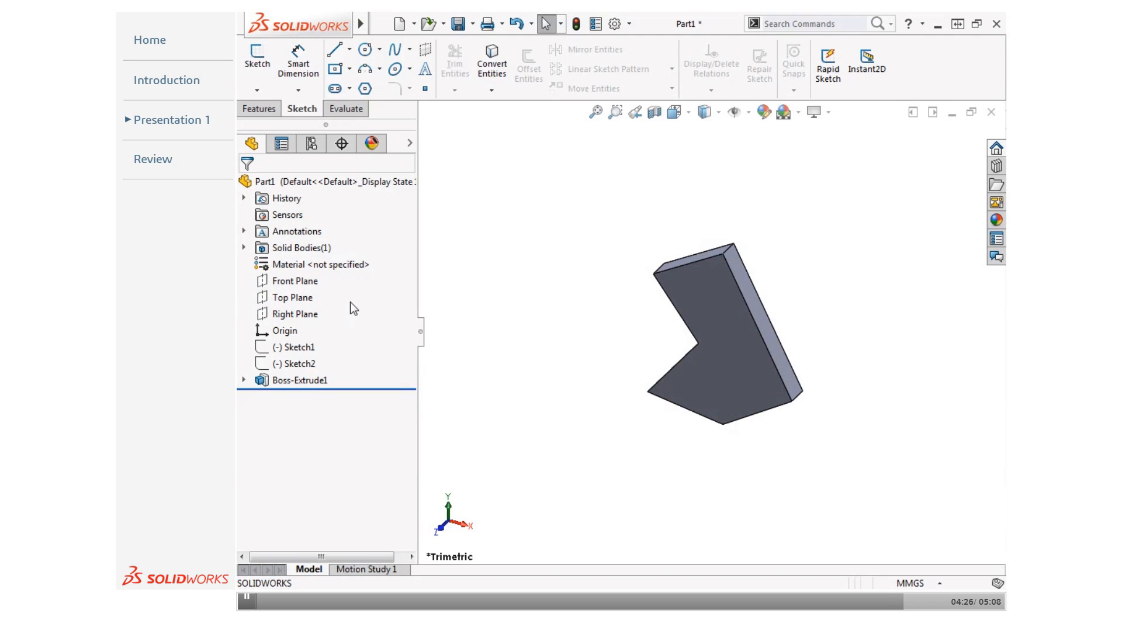
# - Sketch a circle of about 12.7 mm radius on the solid's large front face, beside the origin, and close the sketch
pyautogui.click(257, 64)
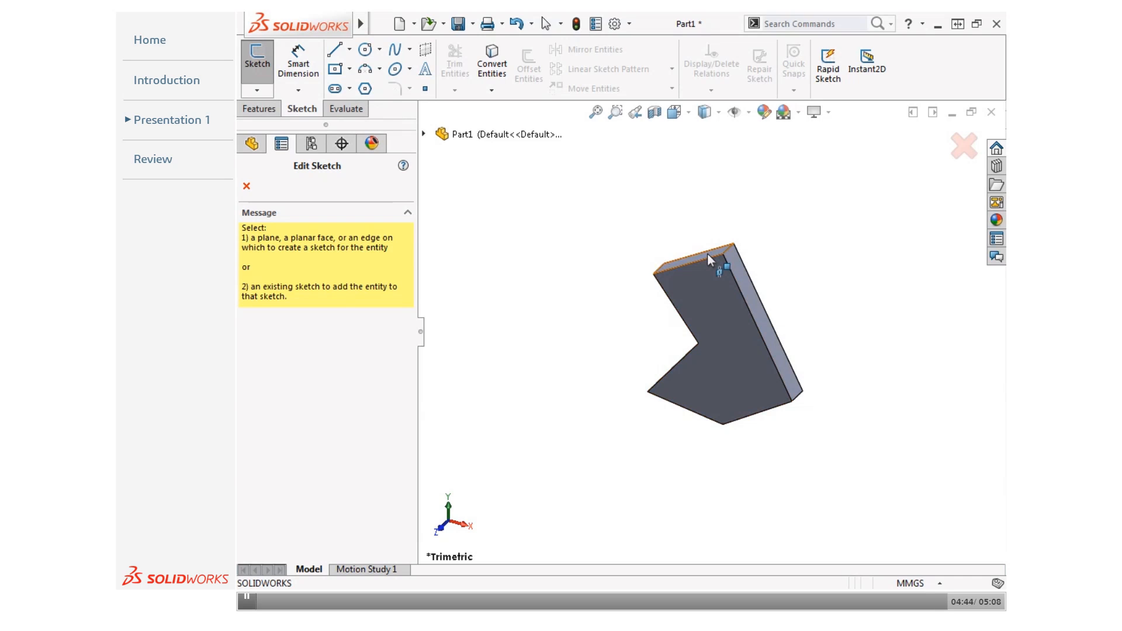
pyautogui.click(726, 322)
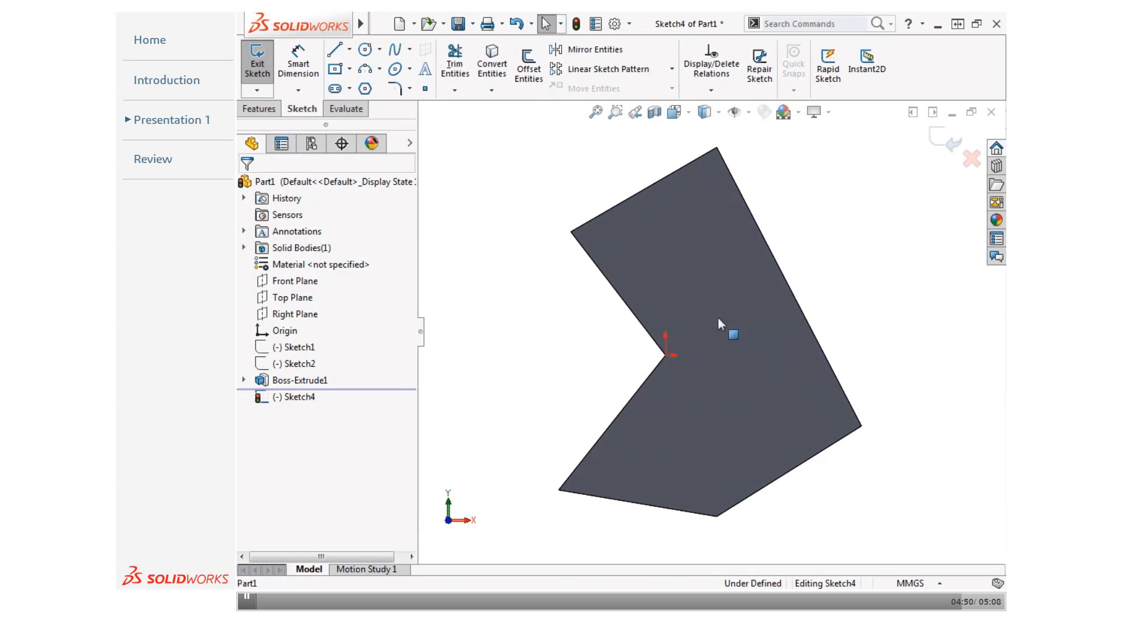
pyautogui.click(363, 53)
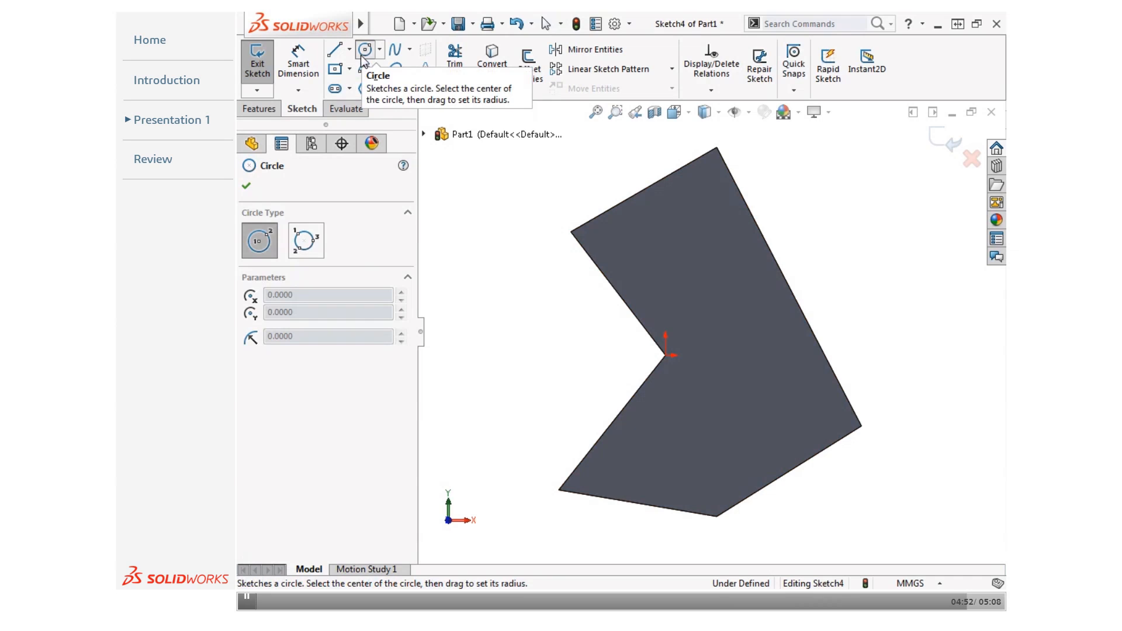
pyautogui.click(758, 366)
pyautogui.click(794, 407)
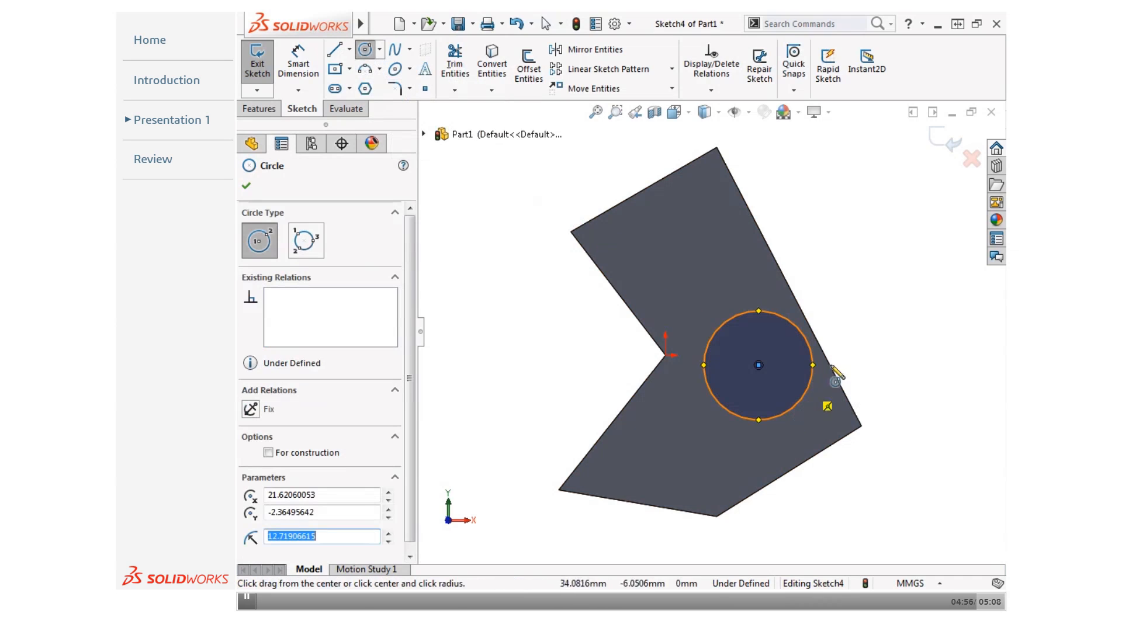
pyautogui.click(939, 148)
pyautogui.moveTo(929, 185); pyautogui.dragTo(861, 241, button='middle')
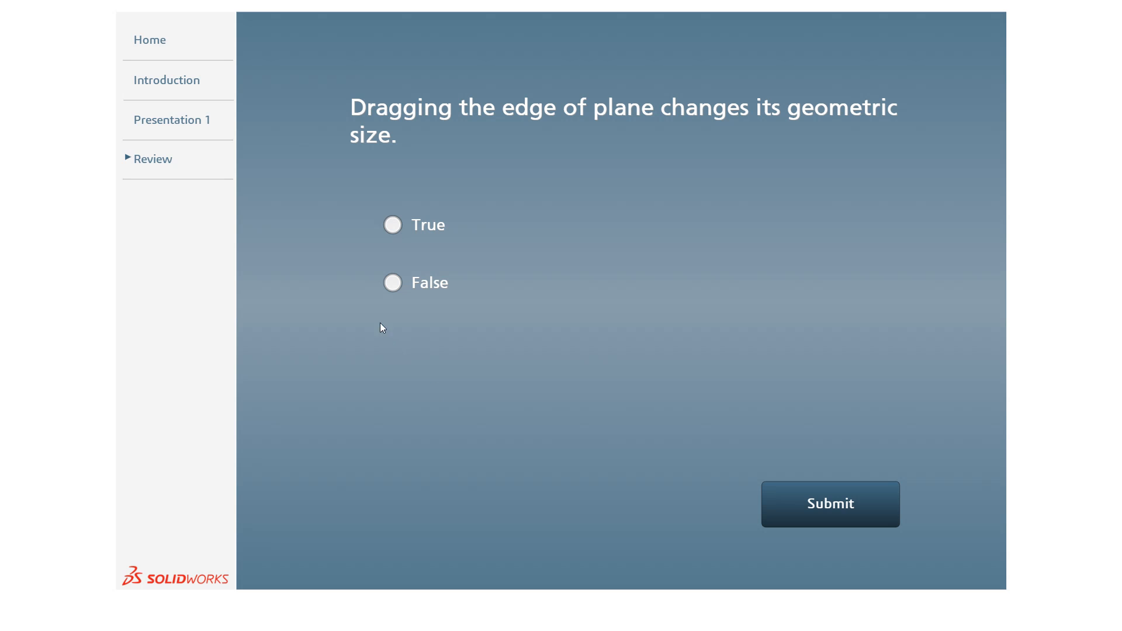
# - Answer the review question about dragging a plane's edge with False, submit it and continue to the following question
pyautogui.click(388, 287)
pyautogui.click(844, 501)
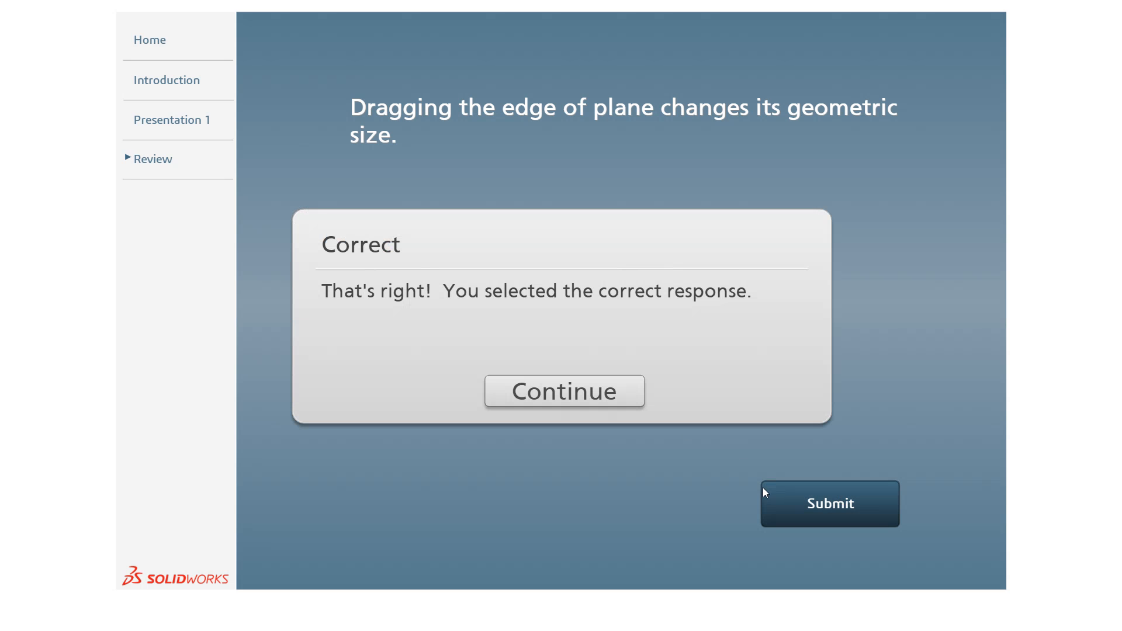
pyautogui.click(565, 400)
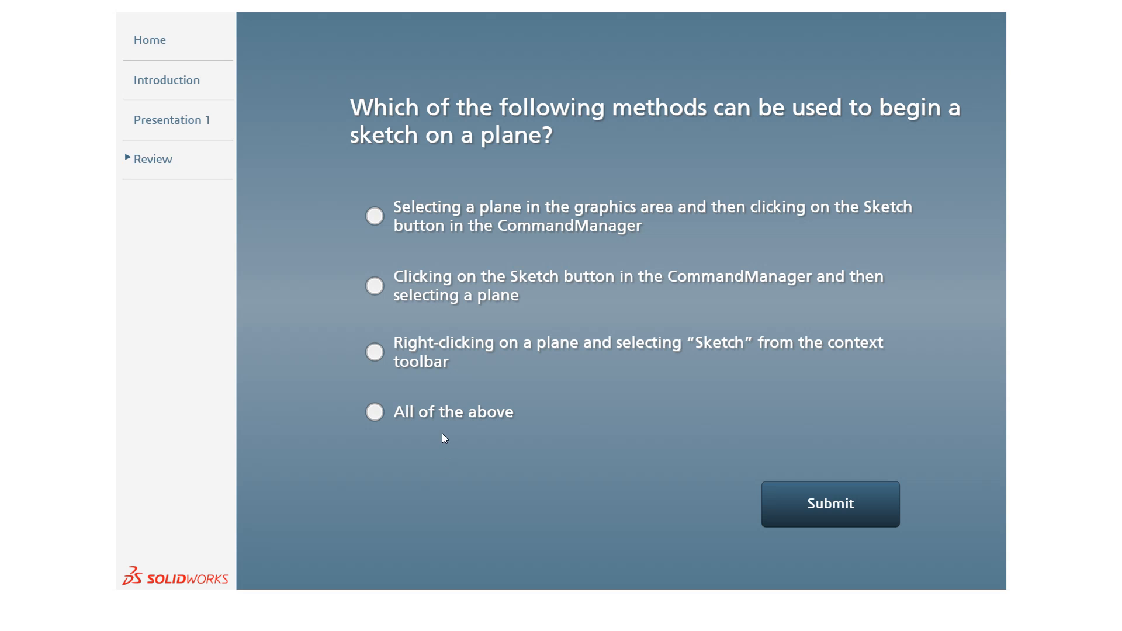
# - Answer the question on methods for beginning a sketch on a plane with All of the above, submit it and continue
pyautogui.click(444, 416)
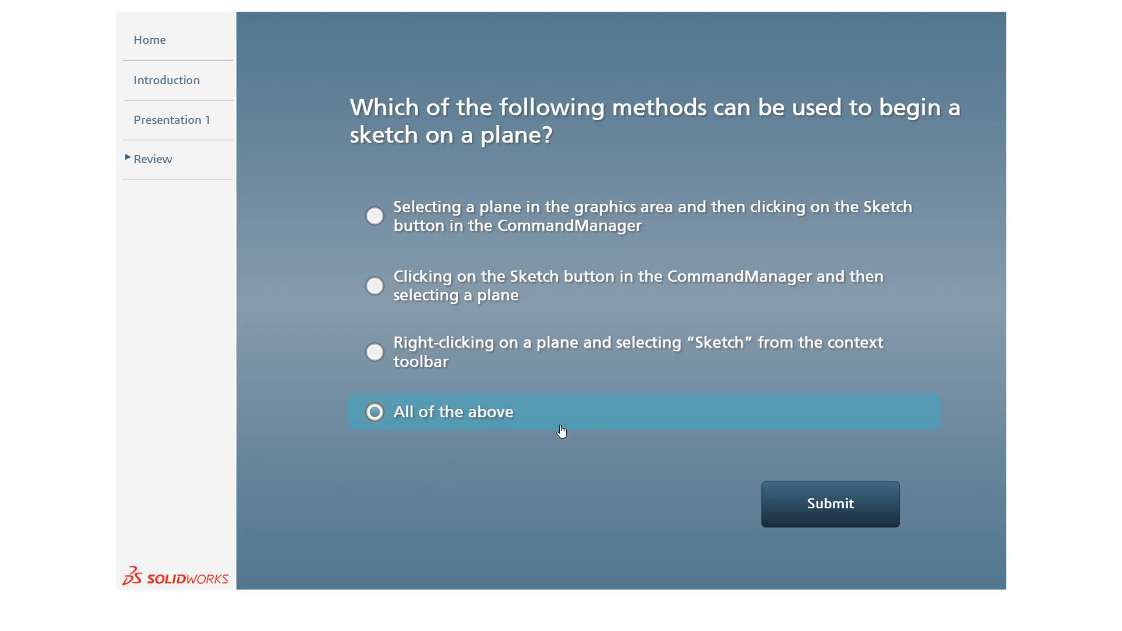
pyautogui.click(816, 504)
pyautogui.click(614, 403)
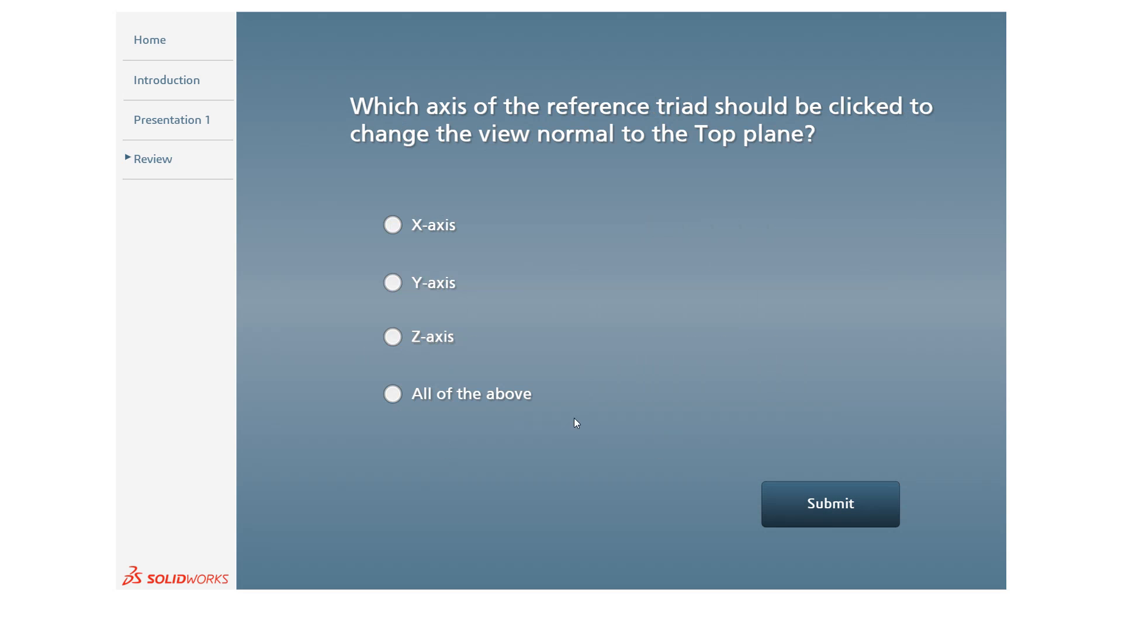